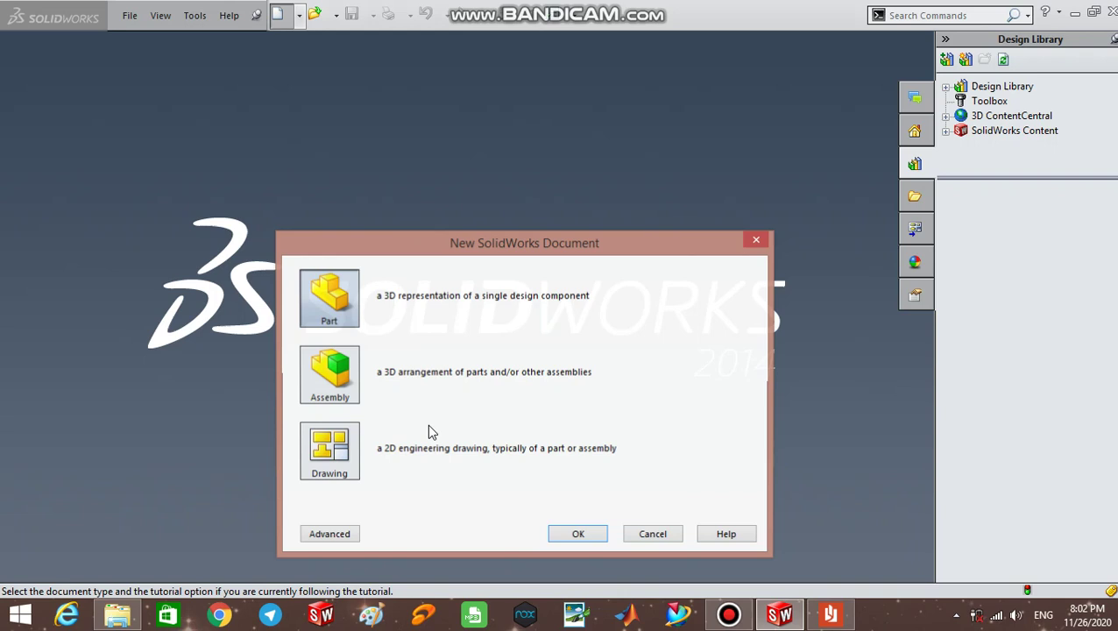
- Create a new part, view the Right Plane straight on, and start a sketch on it with the Line tool
{"action": "left_click", "coordinate": [575, 534]}
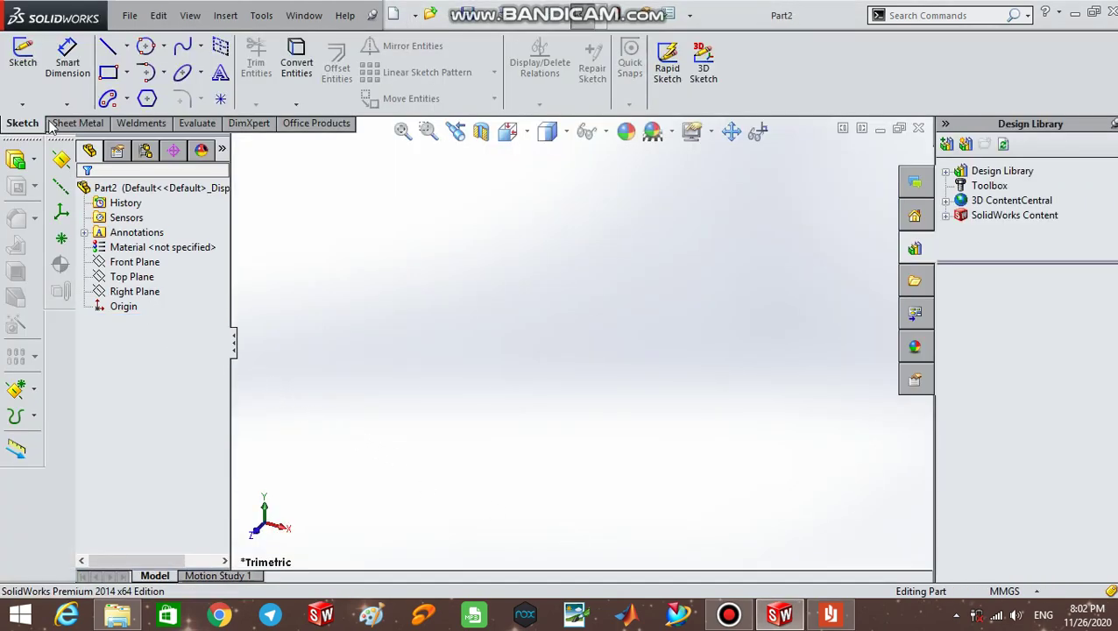
{"action": "left_click", "coordinate": [132, 291]}
{"action": "left_click", "coordinate": [131, 277]}
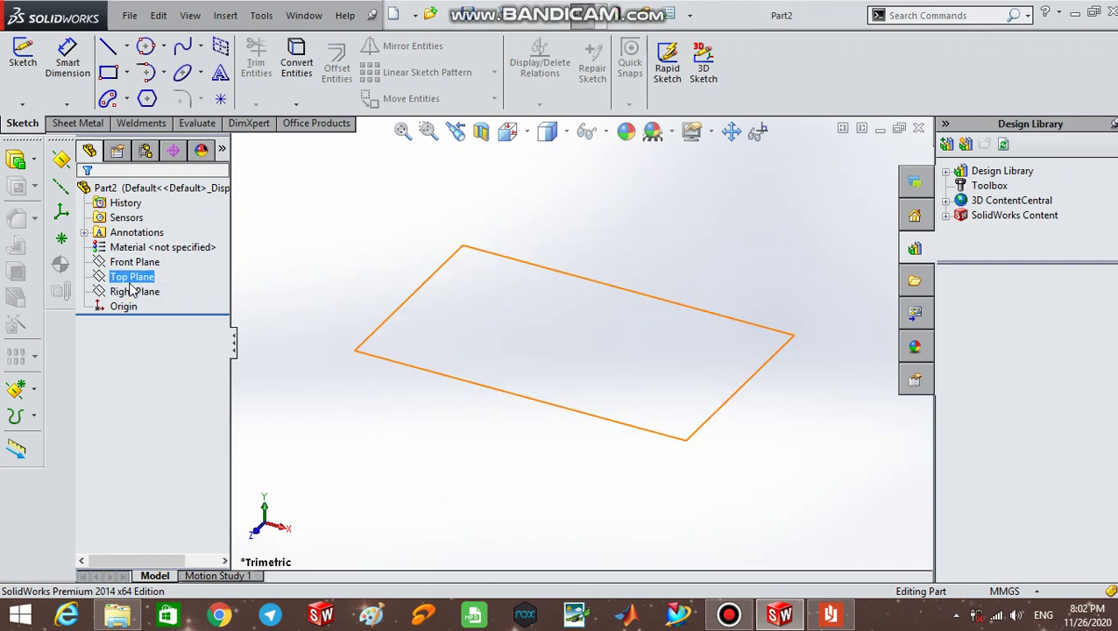
{"action": "left_click", "coordinate": [135, 293]}
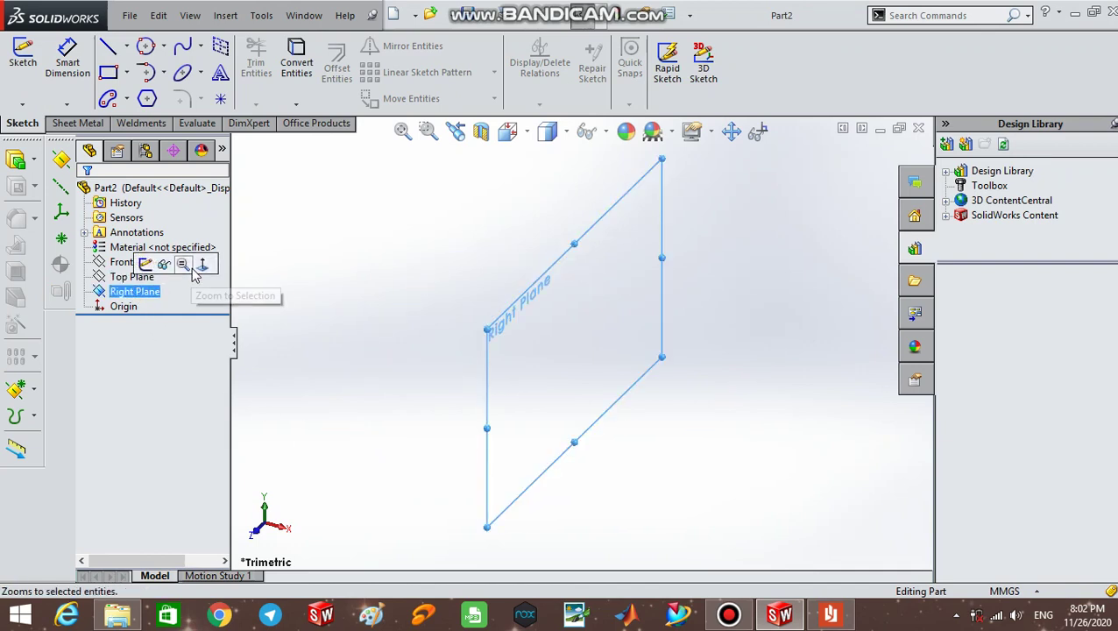
{"action": "left_click", "coordinate": [202, 265]}
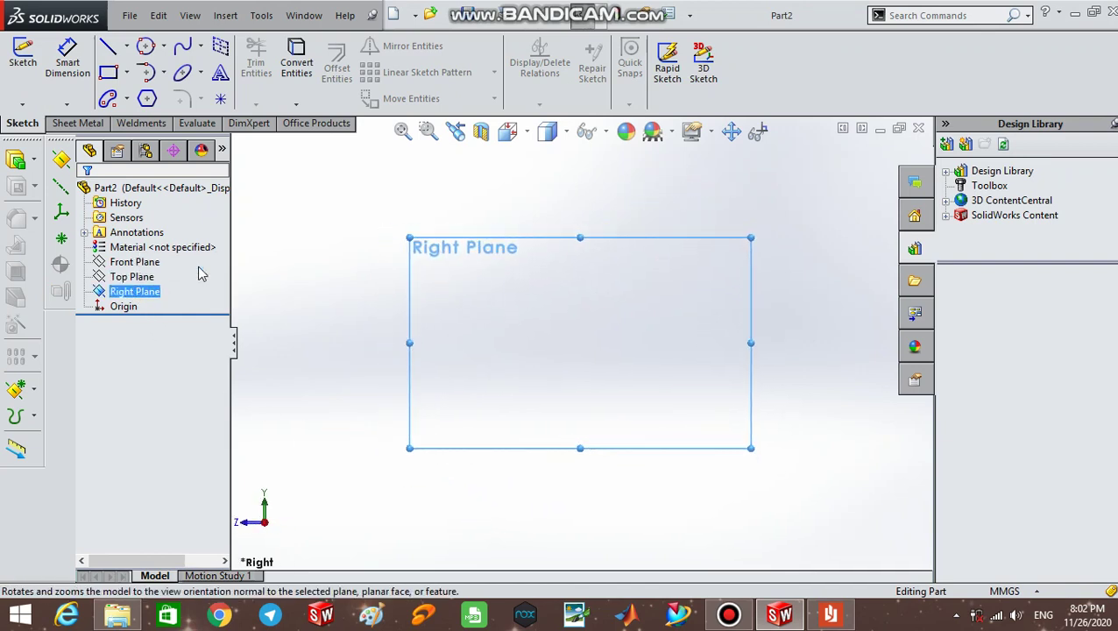
{"action": "left_click", "coordinate": [116, 49]}
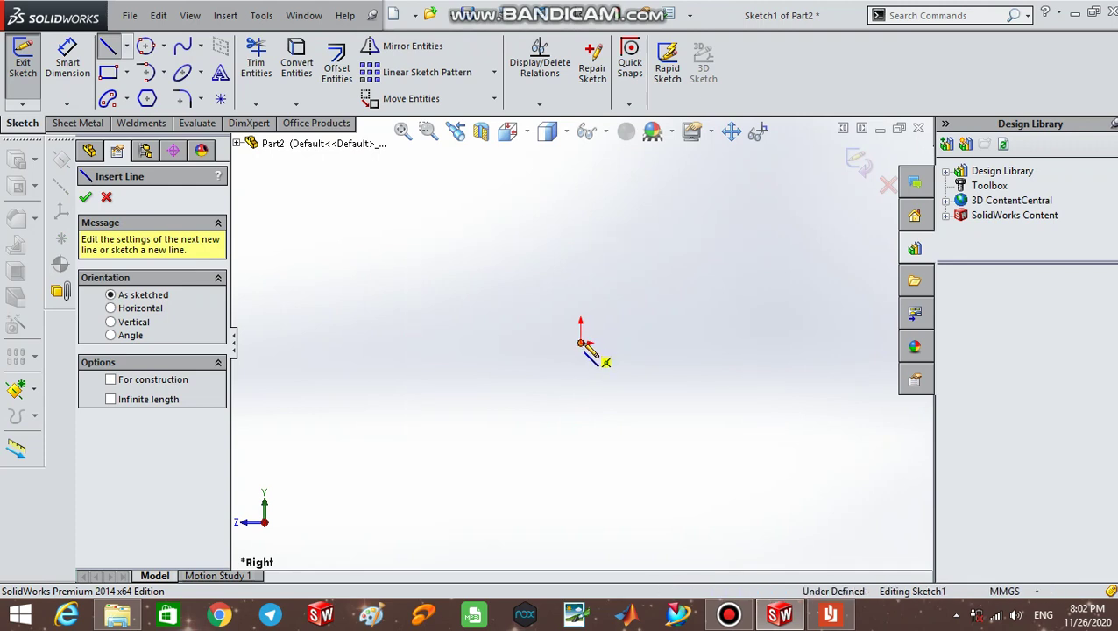
- Sketch a chain of five connected lines starting at the origin, running up and back over it to the far side
{"action": "left_click", "coordinate": [581, 341]}
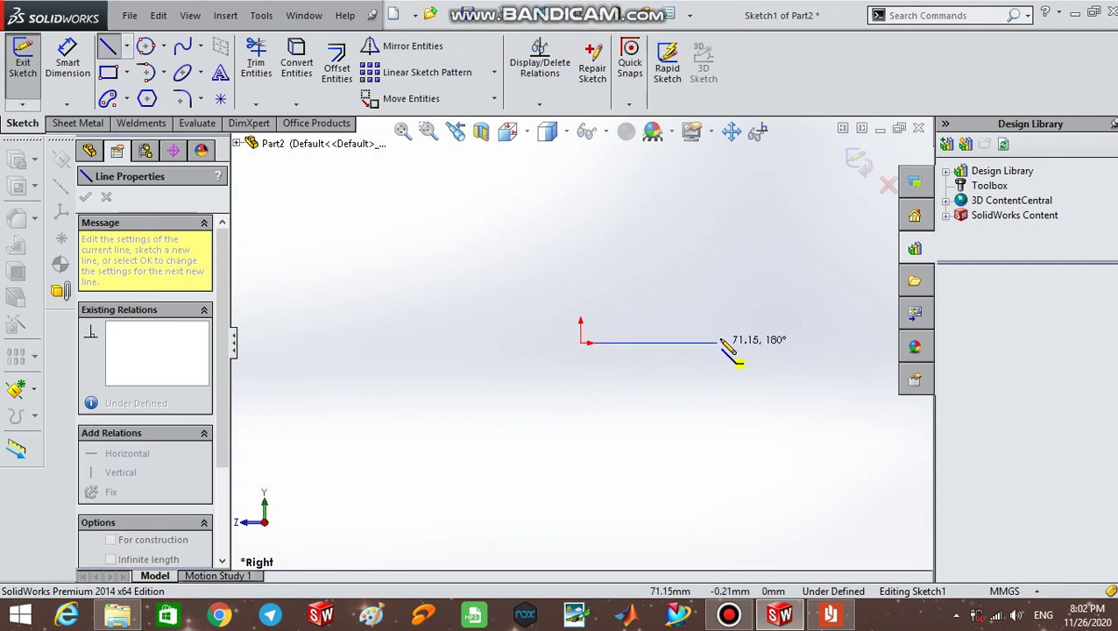
{"action": "left_click", "coordinate": [734, 291]}
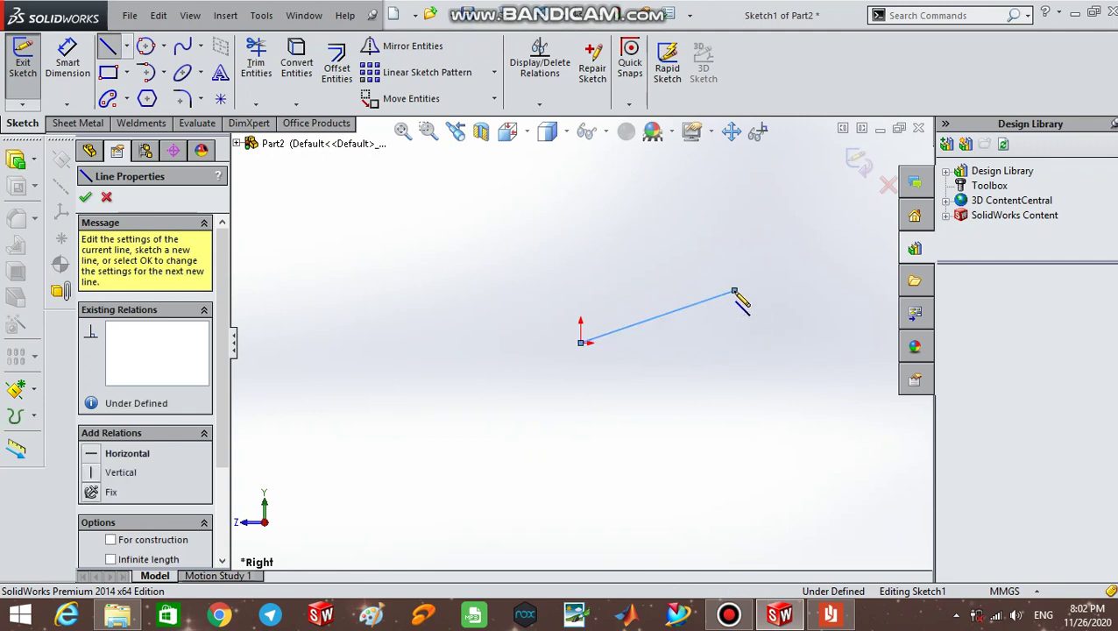
{"action": "left_click", "coordinate": [708, 214]}
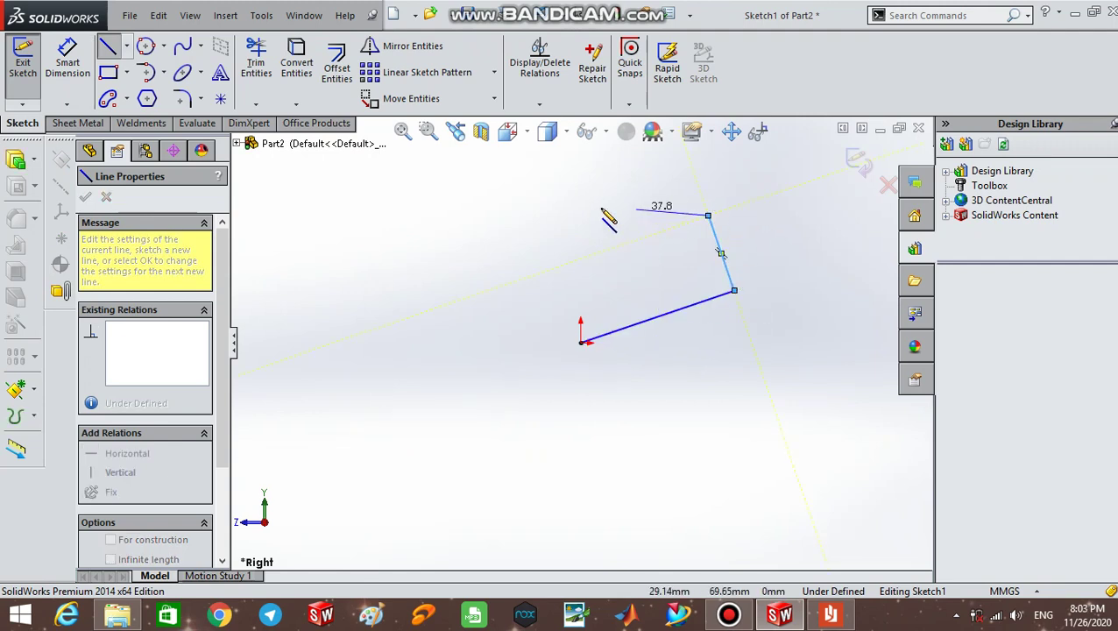
{"action": "left_click", "coordinate": [589, 206]}
{"action": "left_click", "coordinate": [452, 244]}
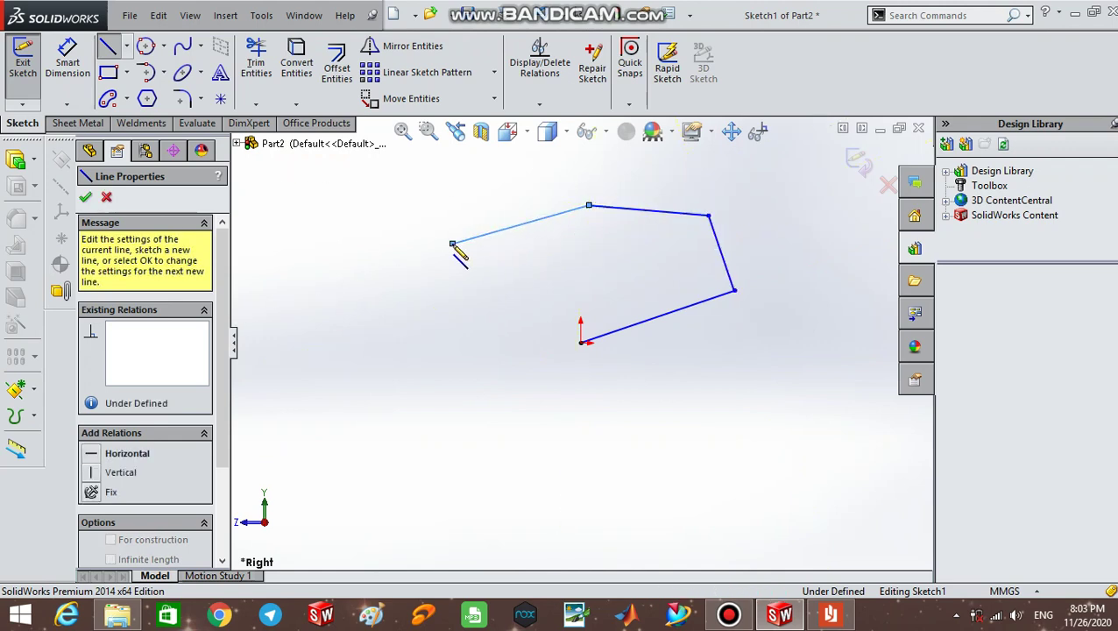
{"action": "left_click", "coordinate": [360, 298]}
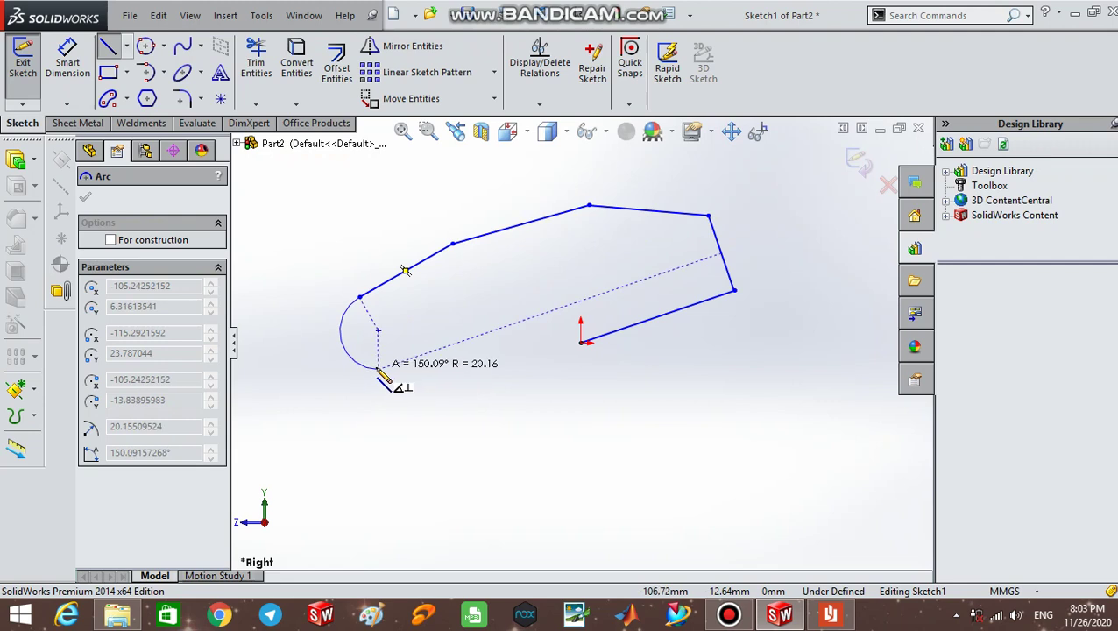
- Continue the chain with a tangent arc of about 20 mm radius and a larger, opposite-curving tangent arc below it
{"action": "left_click", "coordinate": [378, 369]}
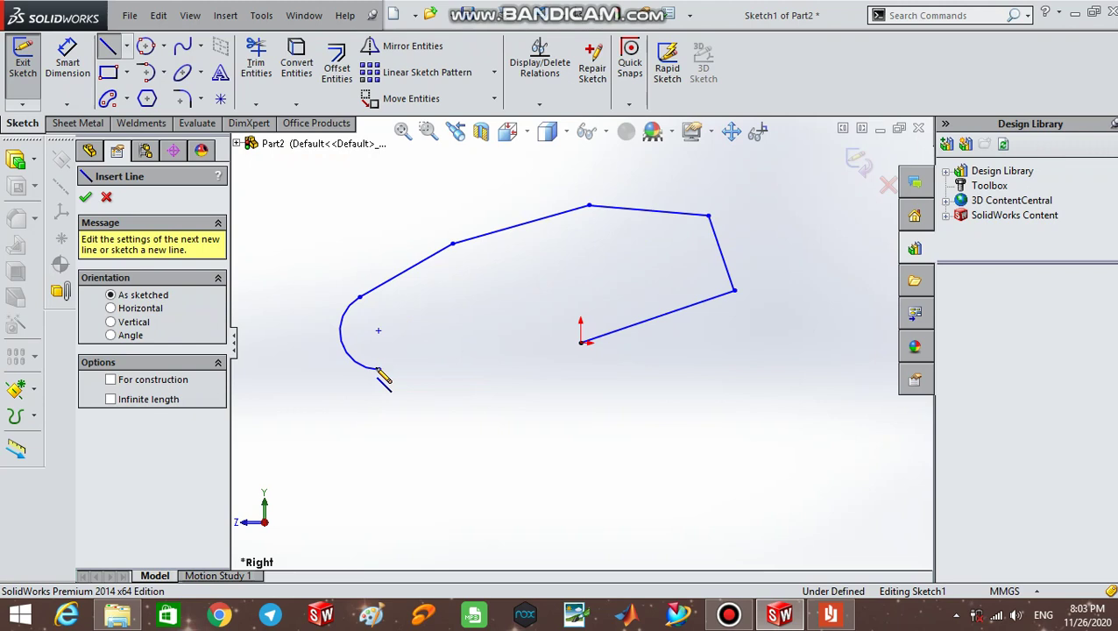
{"action": "left_click", "coordinate": [379, 370]}
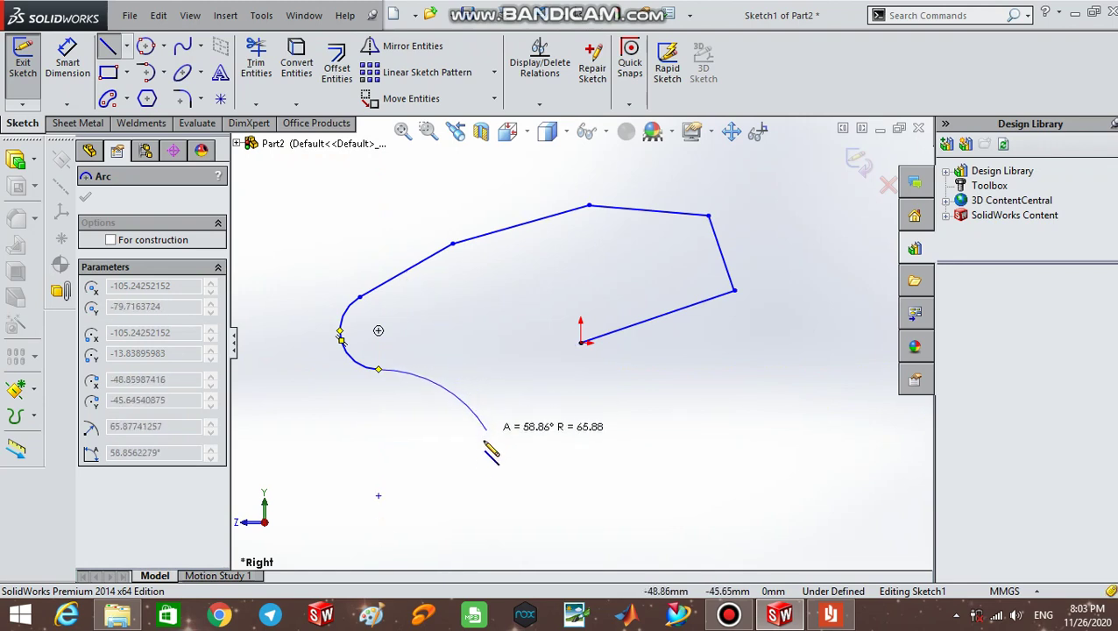
{"action": "left_click", "coordinate": [430, 532]}
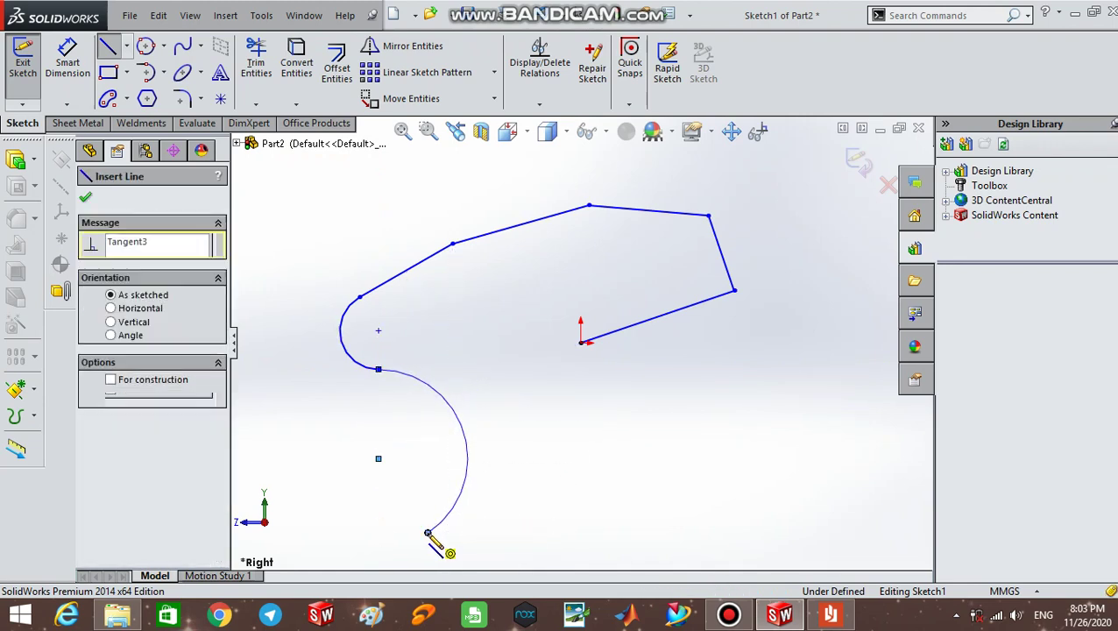
- Continue with four connected lines around the outside of the profile and an end arc of about 26 mm radius
{"action": "left_click", "coordinate": [305, 477]}
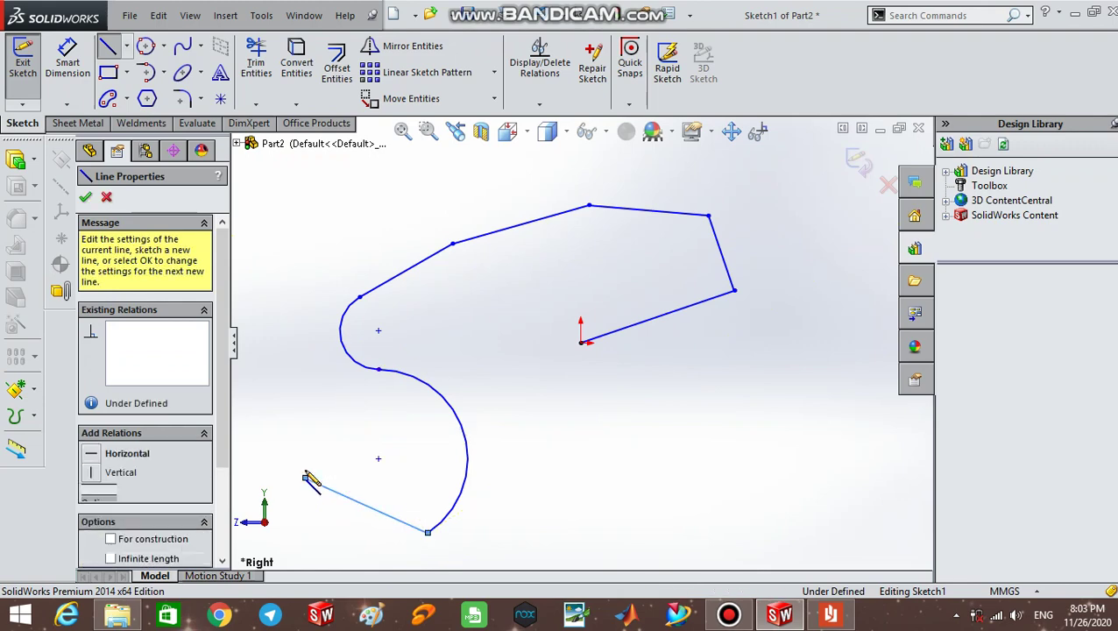
{"action": "left_click", "coordinate": [276, 232]}
{"action": "left_click", "coordinate": [594, 143]}
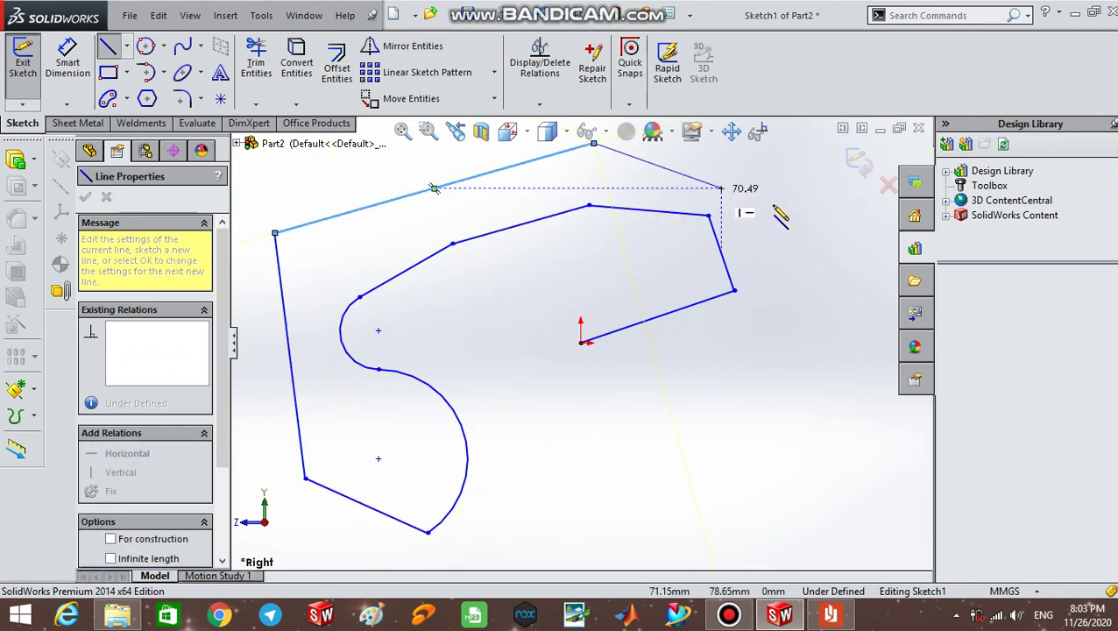
{"action": "left_click", "coordinate": [822, 215]}
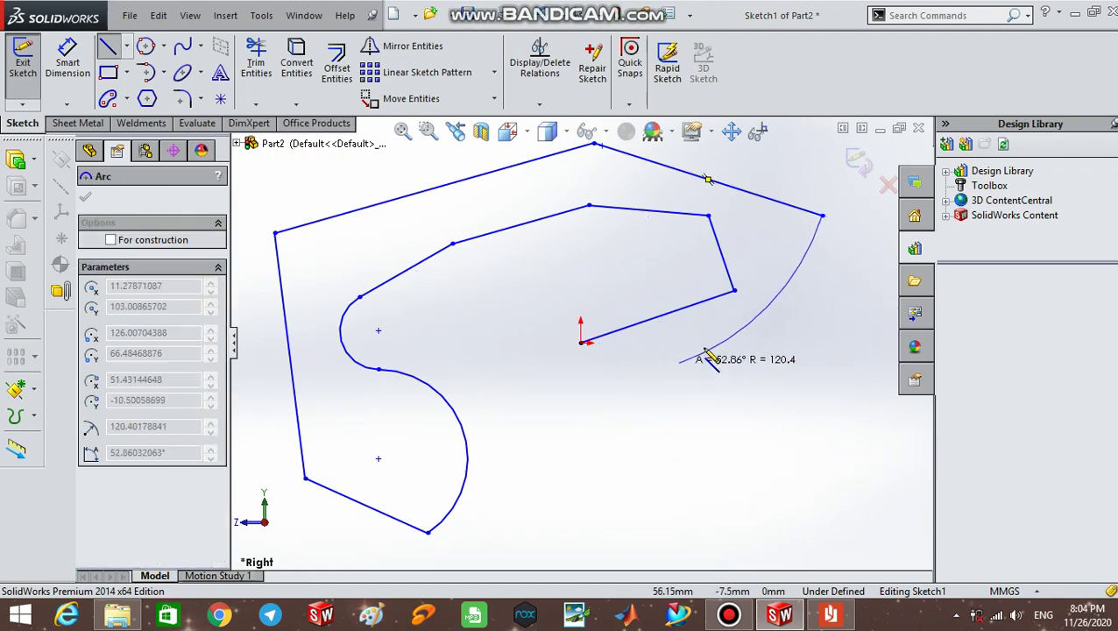
{"action": "left_click", "coordinate": [760, 249]}
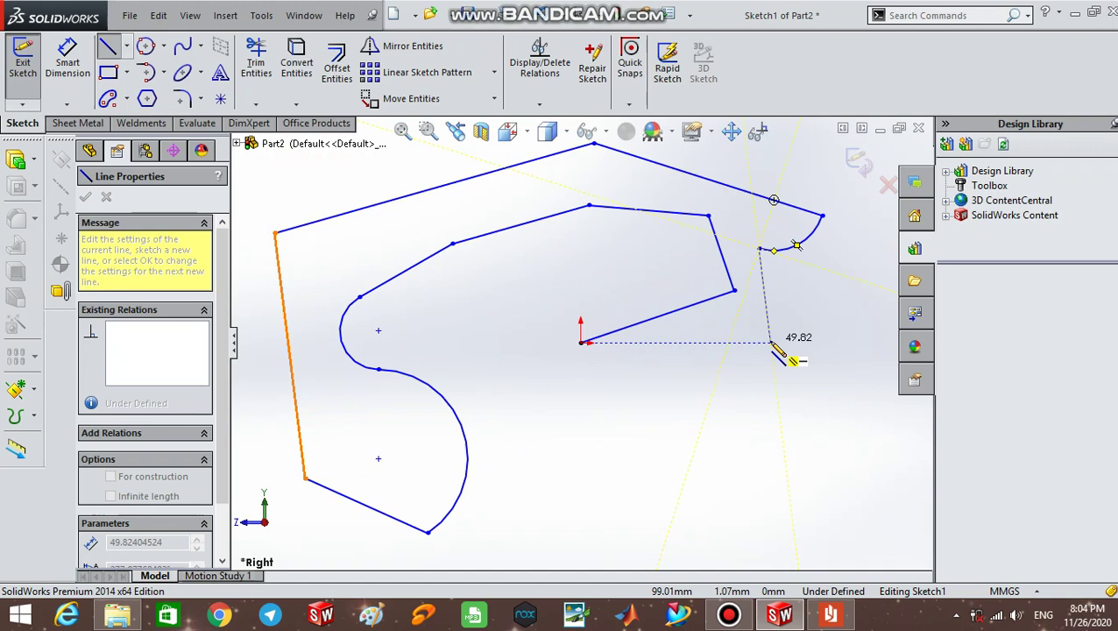
{"action": "key", "text": "Escape"}
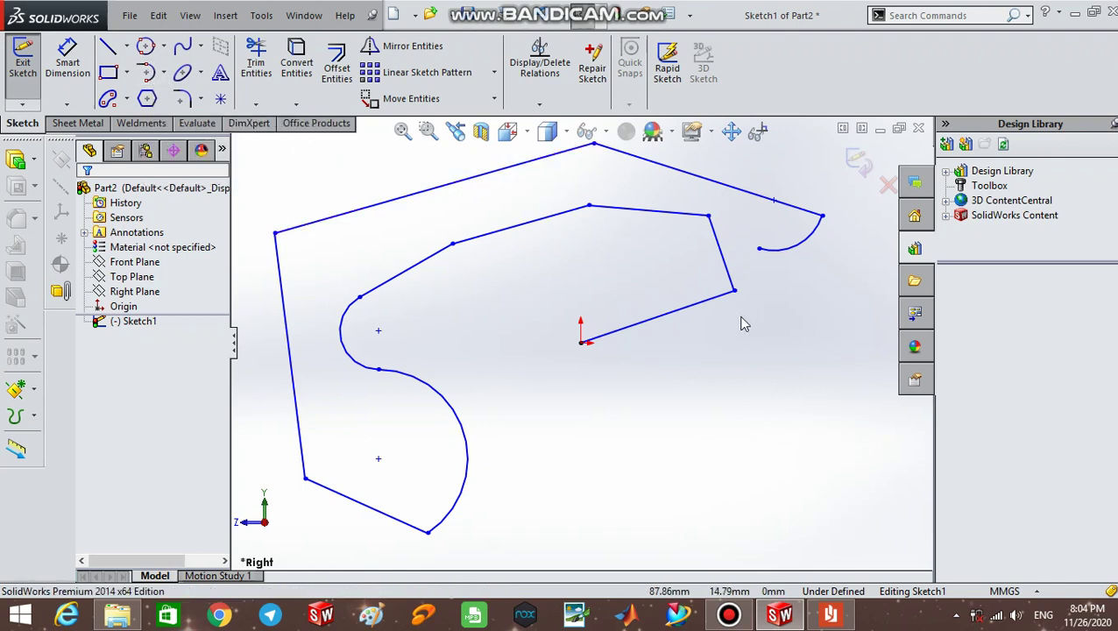
- Delete the small end arc and the four outer lines from the sketch
{"action": "left_click", "coordinate": [793, 252]}
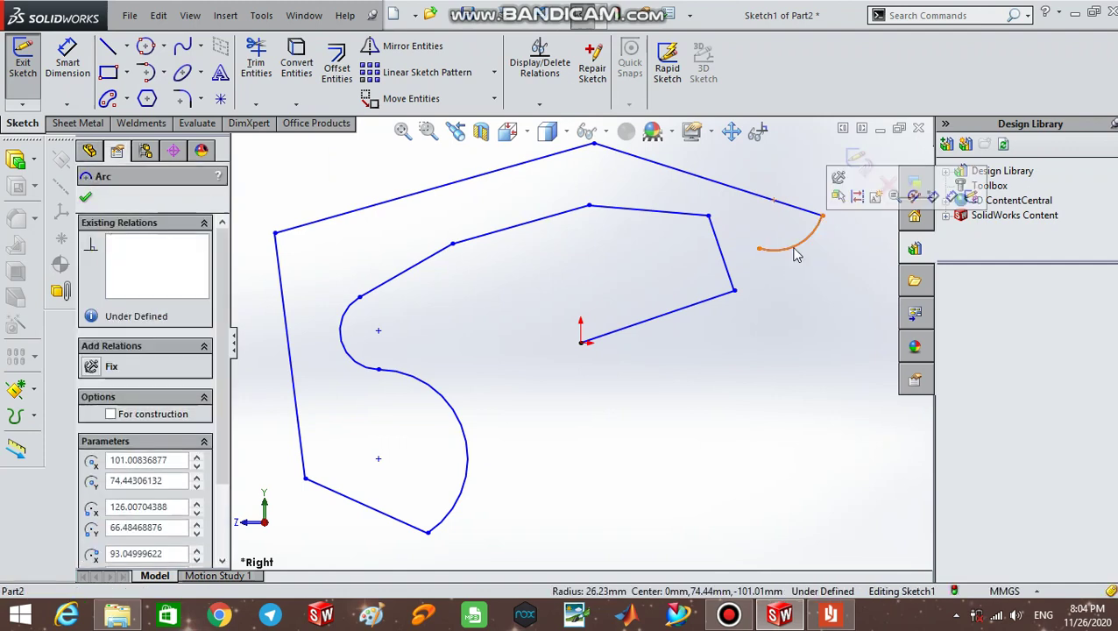
{"action": "key", "text": "Delete"}
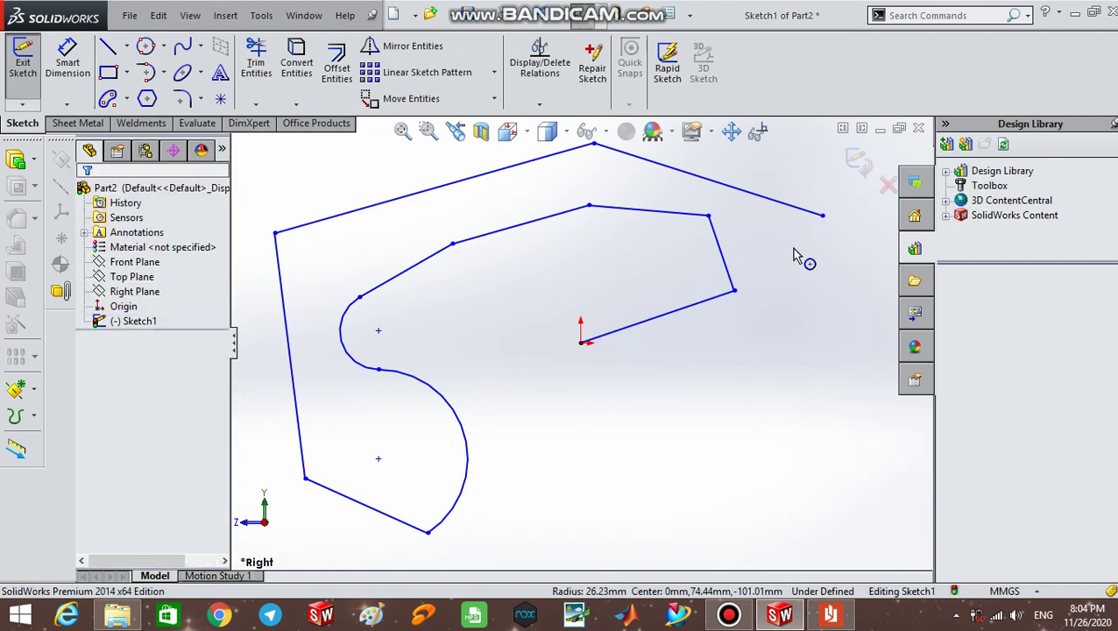
{"action": "left_click", "coordinate": [740, 195]}
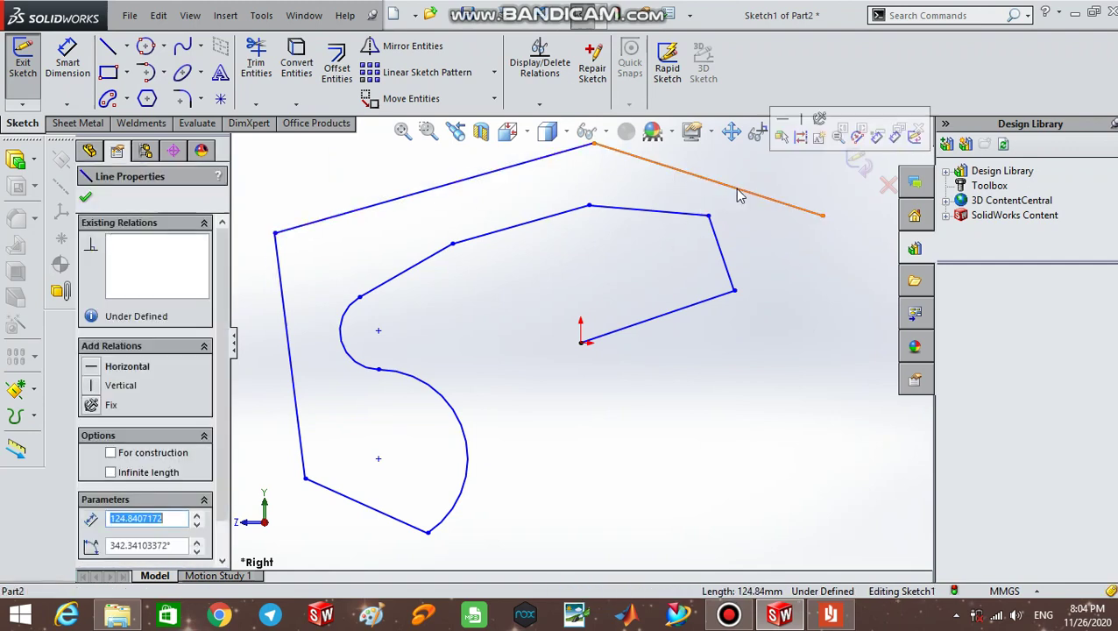
{"action": "left_click", "coordinate": [530, 161], "text": "ctrl"}
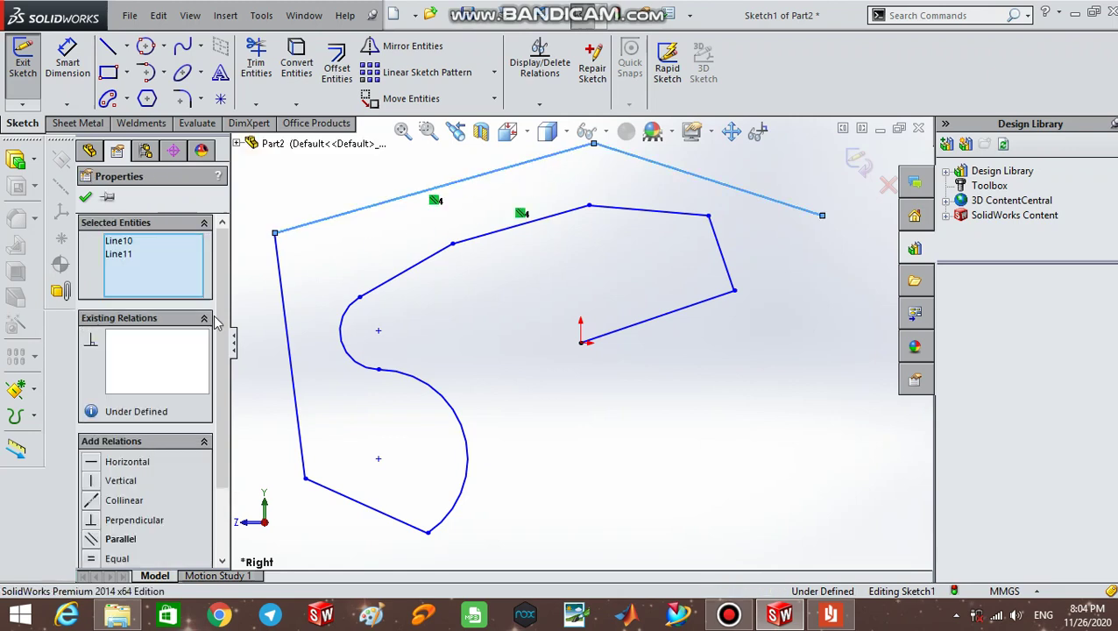
{"action": "left_click", "coordinate": [286, 292], "text": "ctrl"}
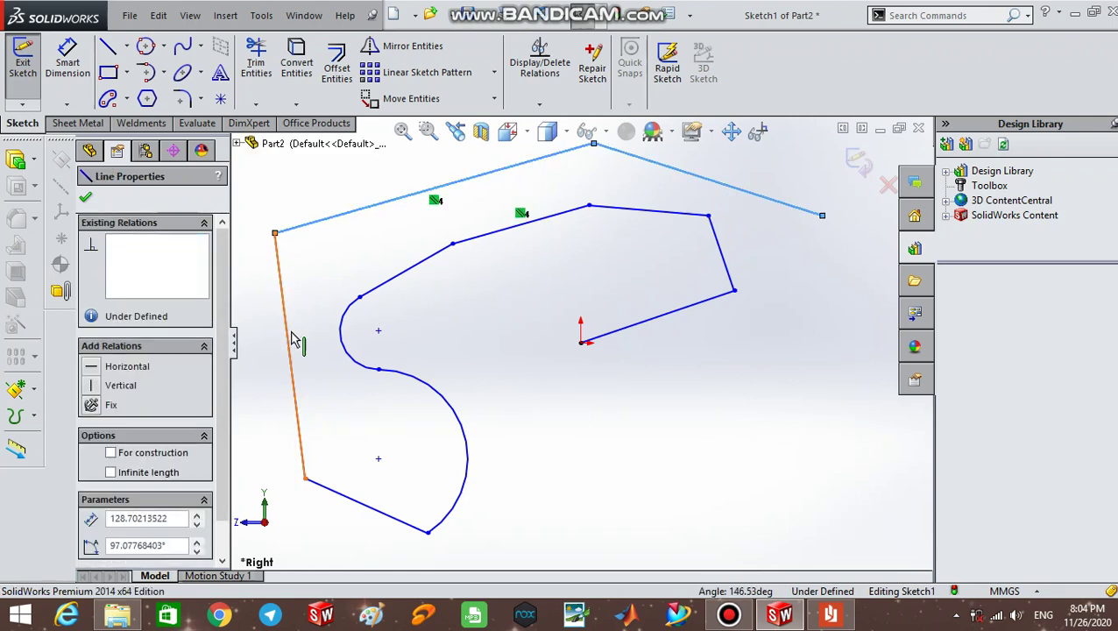
{"action": "left_click", "coordinate": [351, 509], "text": "ctrl"}
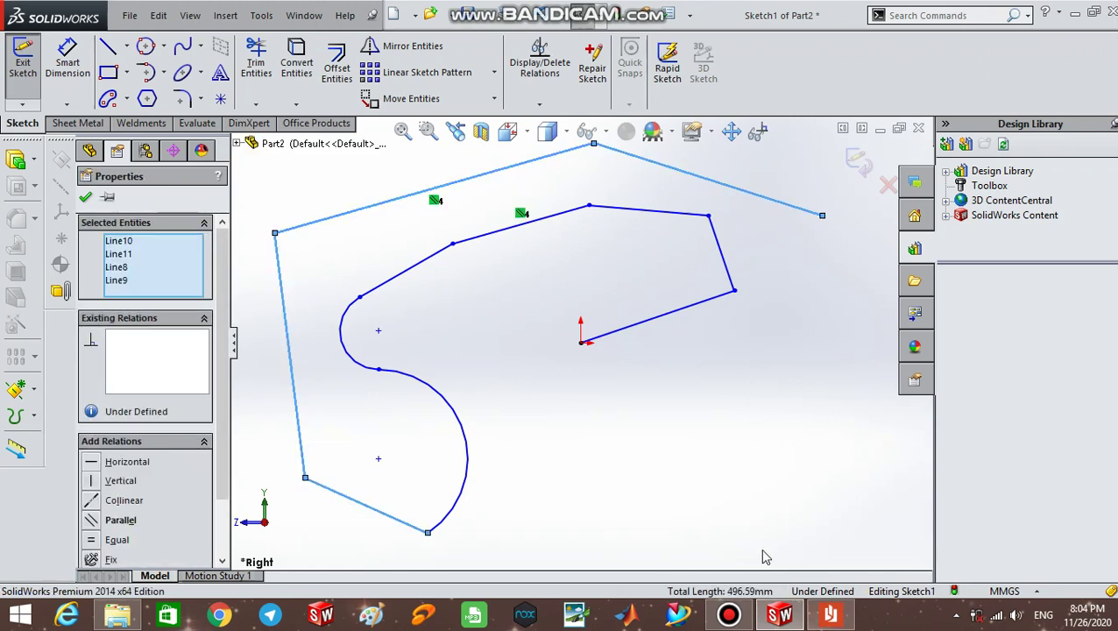
{"action": "key", "text": "Delete"}
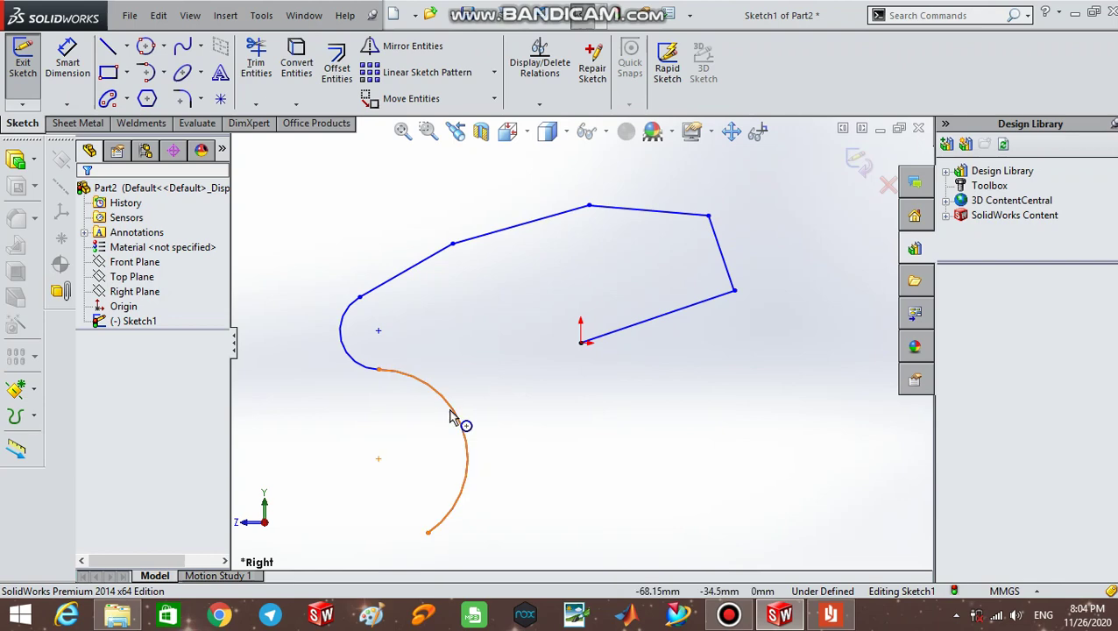
- Delete the two tangent arcs and all remaining lines, clearing the sketch
{"action": "left_click", "coordinate": [369, 374]}
{"action": "left_click", "coordinate": [350, 346], "text": "ctrl"}
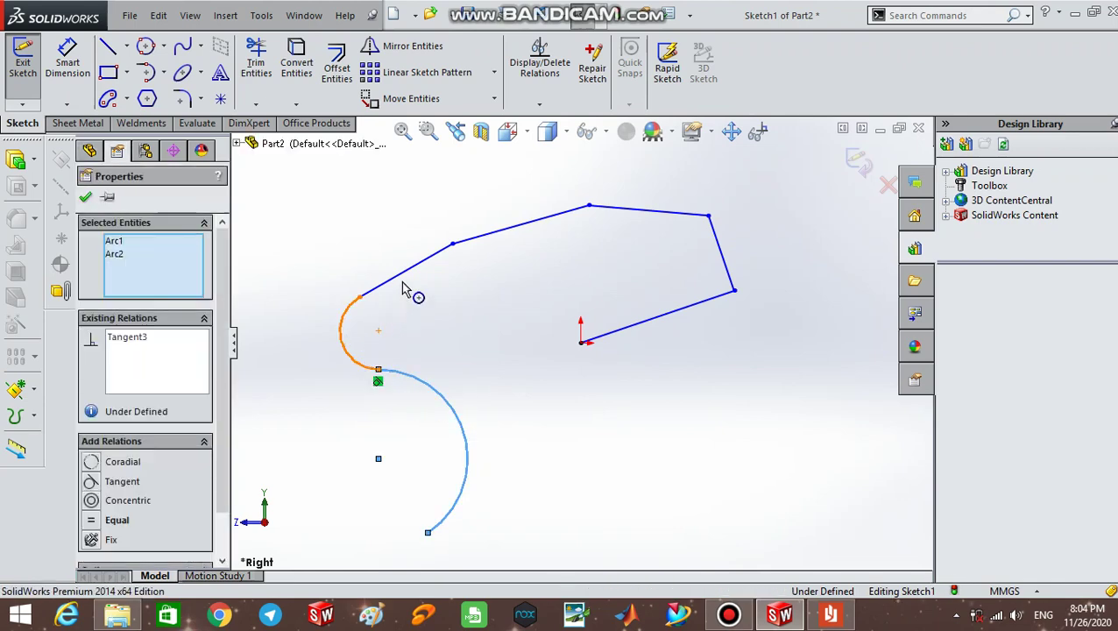
{"action": "left_click", "coordinate": [500, 231], "text": "ctrl"}
{"action": "left_click", "coordinate": [572, 224], "text": "ctrl"}
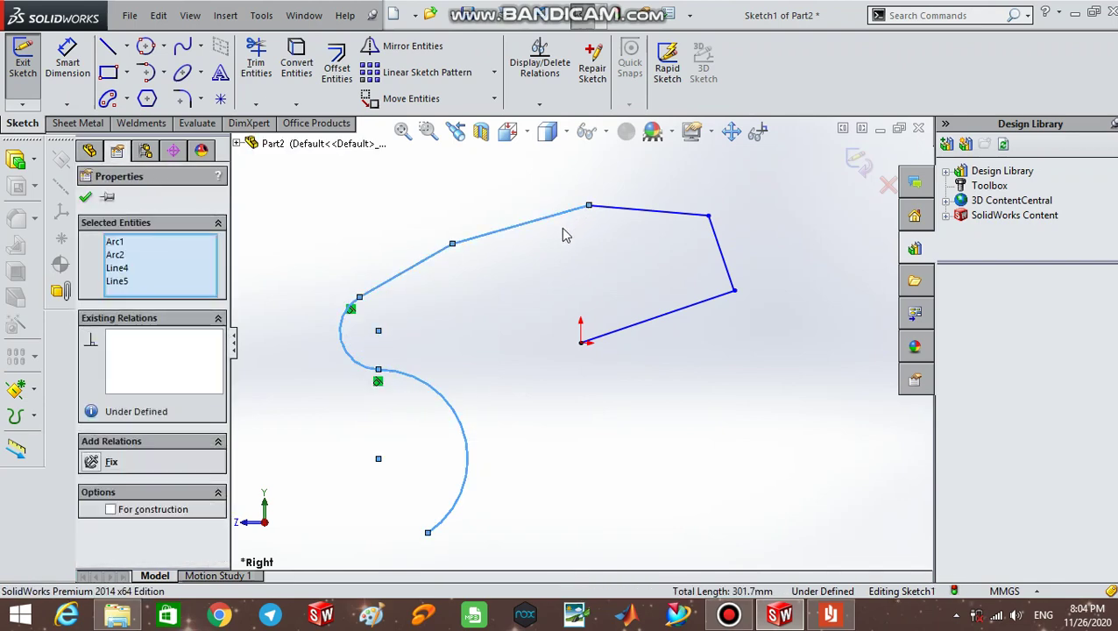
{"action": "key", "text": "Delete"}
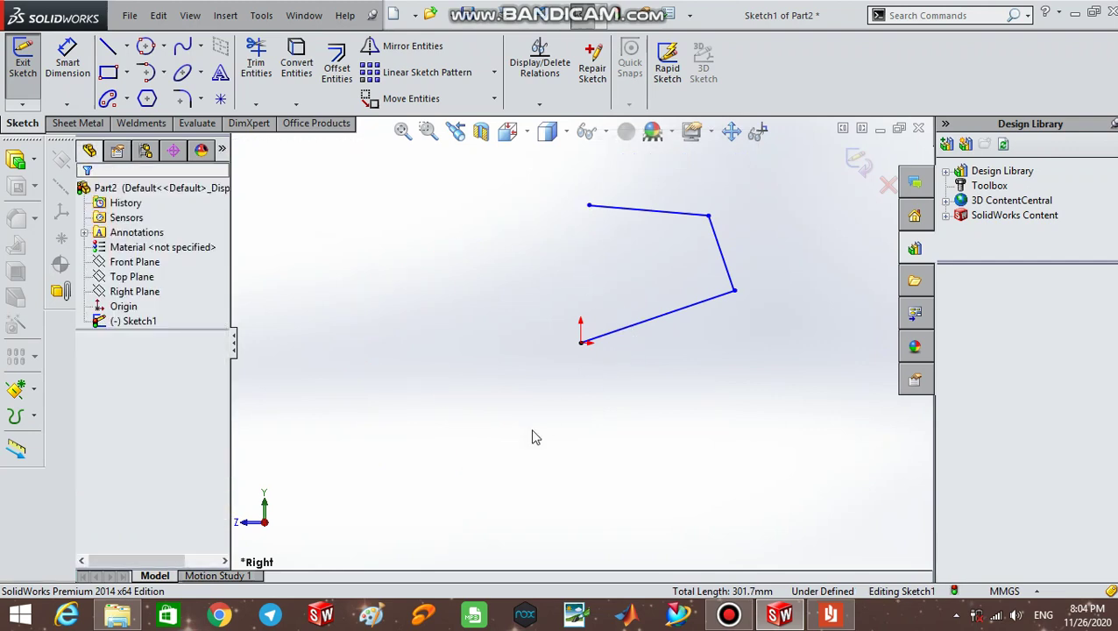
{"action": "left_click_drag", "start_coordinate": [515, 466], "coordinate": [813, 169]}
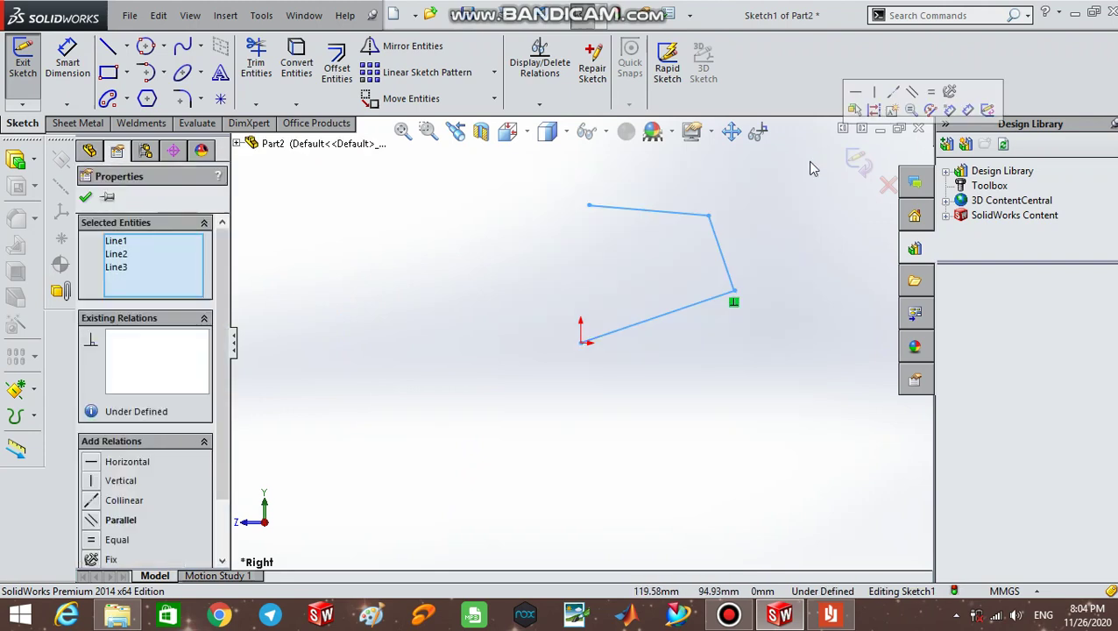
{"action": "key", "text": "Delete"}
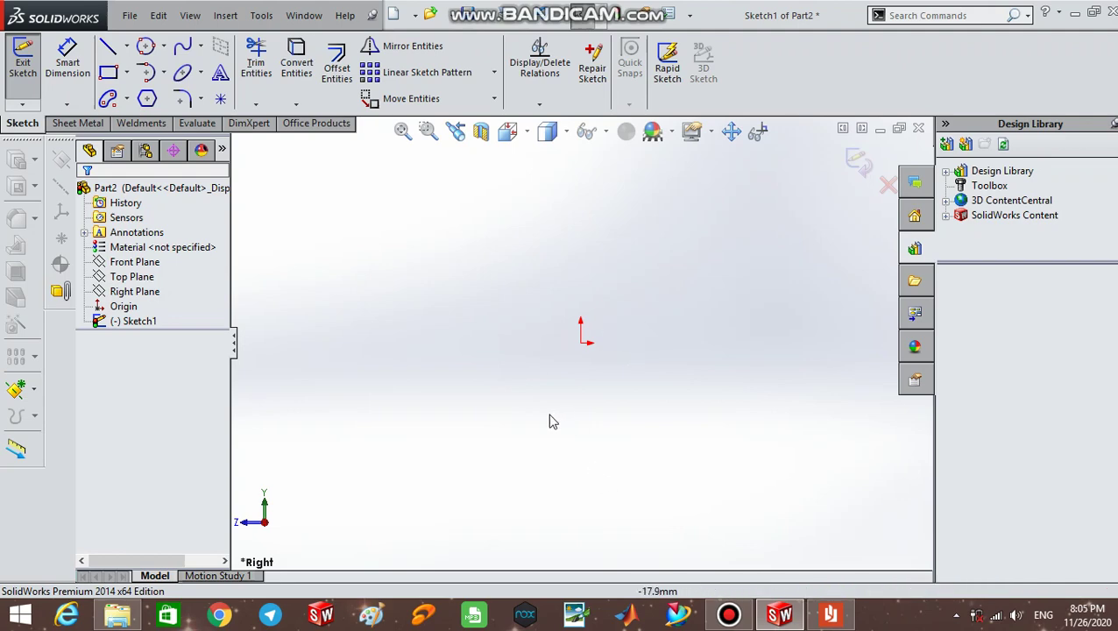
- Examine the outline and dimensions of the exercise 1 drawing in the PDF Reader, and return to the sketch with the Line tool active
{"action": "left_click", "coordinate": [830, 615]}
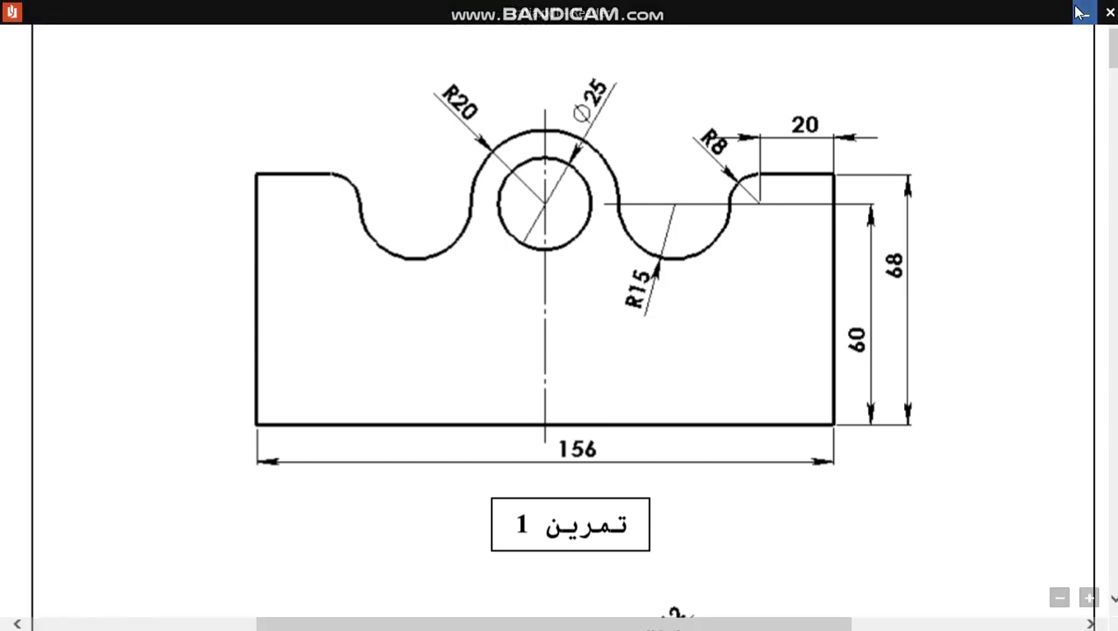
{"action": "left_click", "coordinate": [1080, 12]}
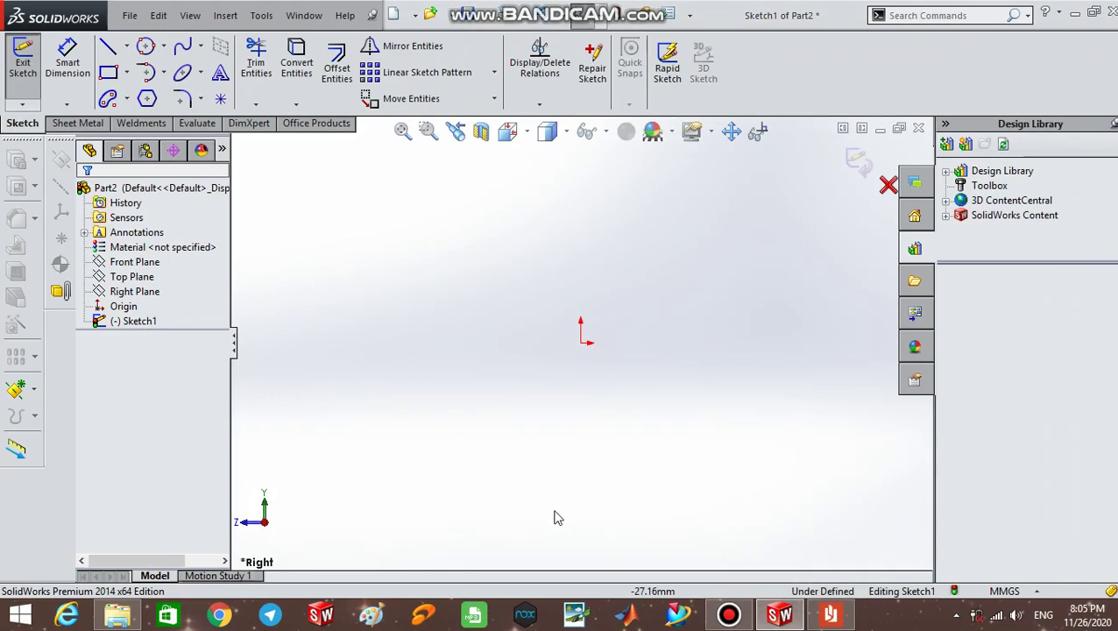
{"action": "left_click", "coordinate": [109, 48]}
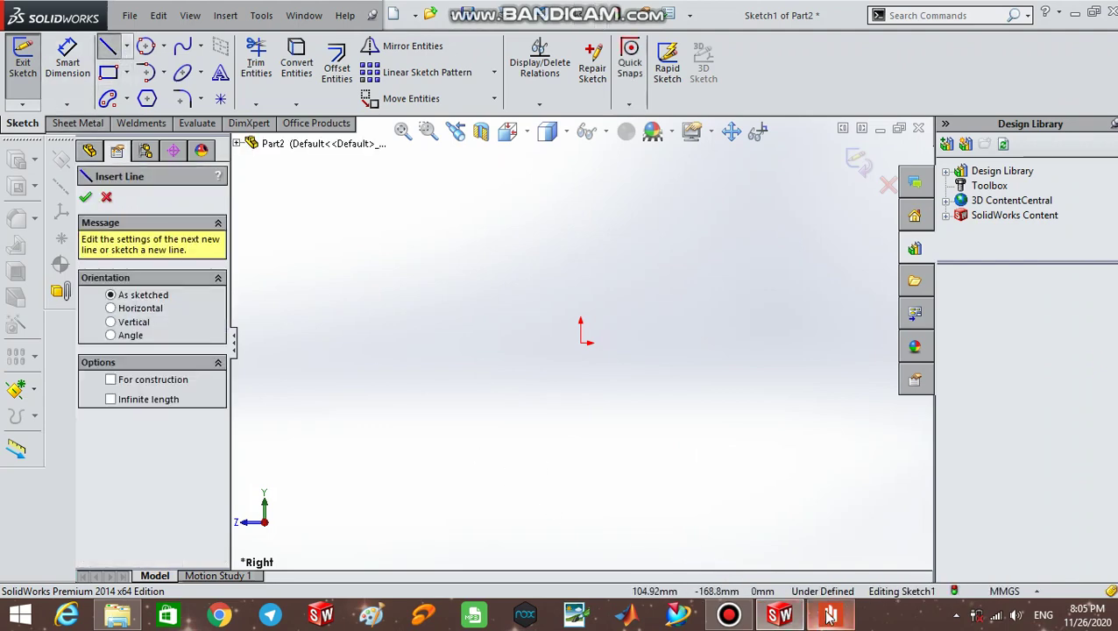
{"action": "left_click", "coordinate": [830, 616]}
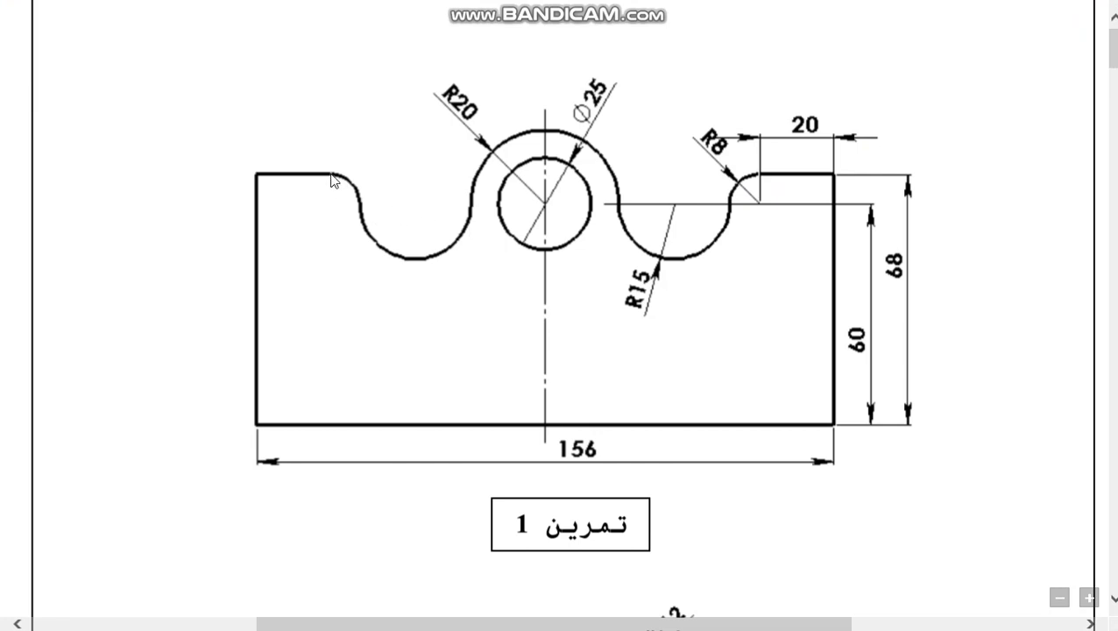
{"action": "left_click", "coordinate": [1080, 14]}
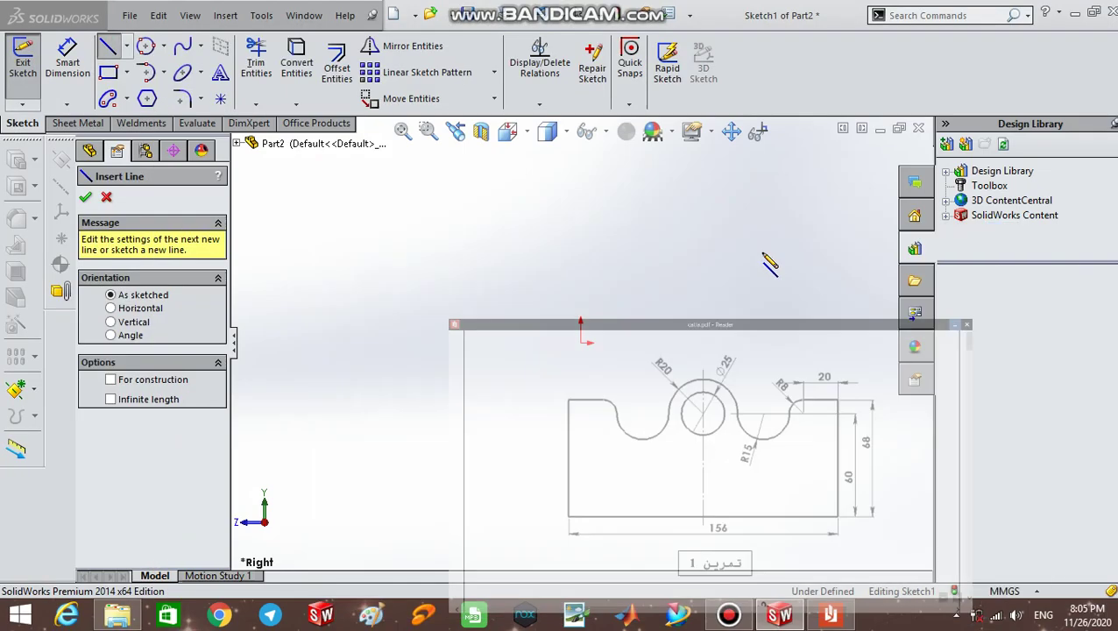
- Sketch a horizontal line about 20 mm long leftward from the origin and a connected vertical line about 67 mm long downward
{"action": "left_click", "coordinate": [580, 342]}
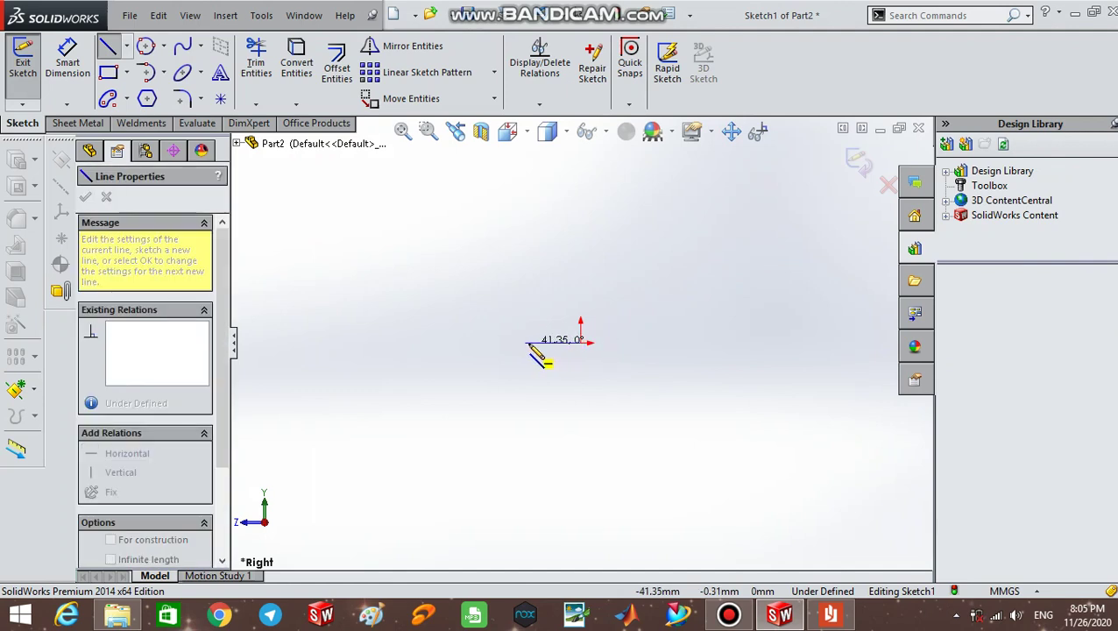
{"action": "scroll", "coordinate": [531, 344], "scroll_direction": "down", "scroll_amount": 3}
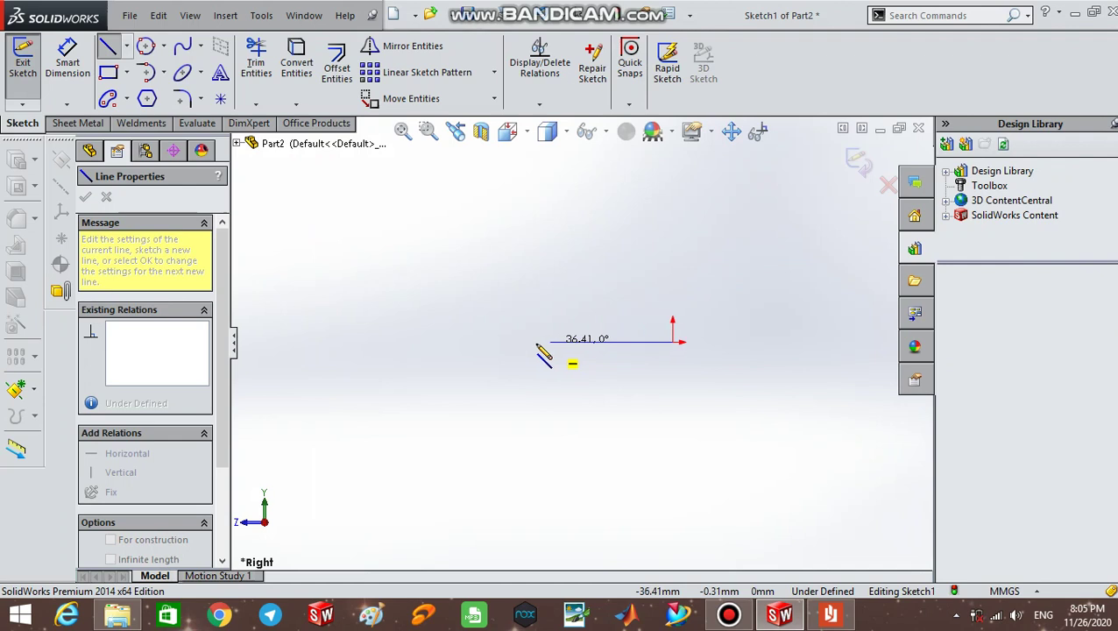
{"action": "left_click", "coordinate": [606, 343]}
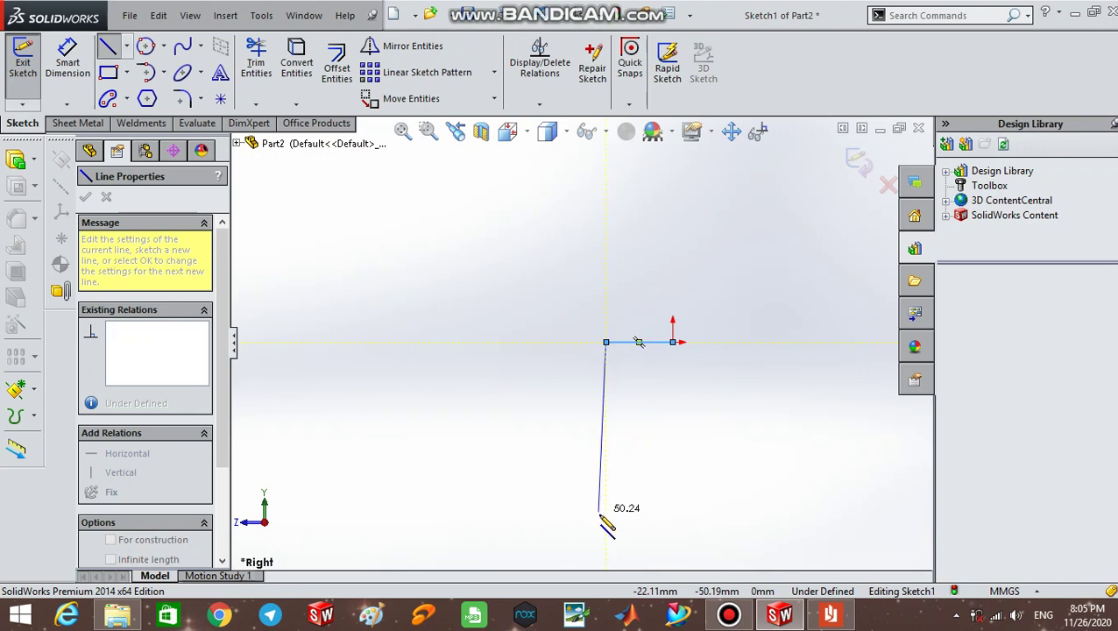
{"action": "scroll", "coordinate": [602, 530], "scroll_direction": "down", "scroll_amount": 3}
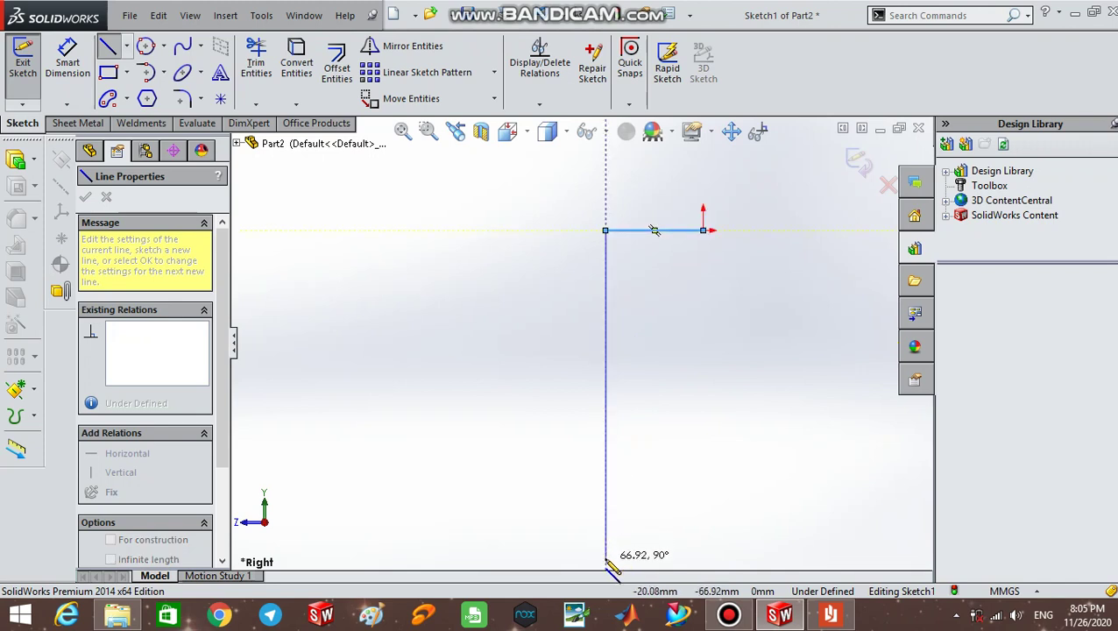
{"action": "double_click", "coordinate": [606, 568]}
- Continue the outline with a base line about 157 mm long, a right side about 67 mm high and a top-right line about 24 mm long
{"action": "scroll", "coordinate": [606, 564], "scroll_direction": "up", "scroll_amount": 3}
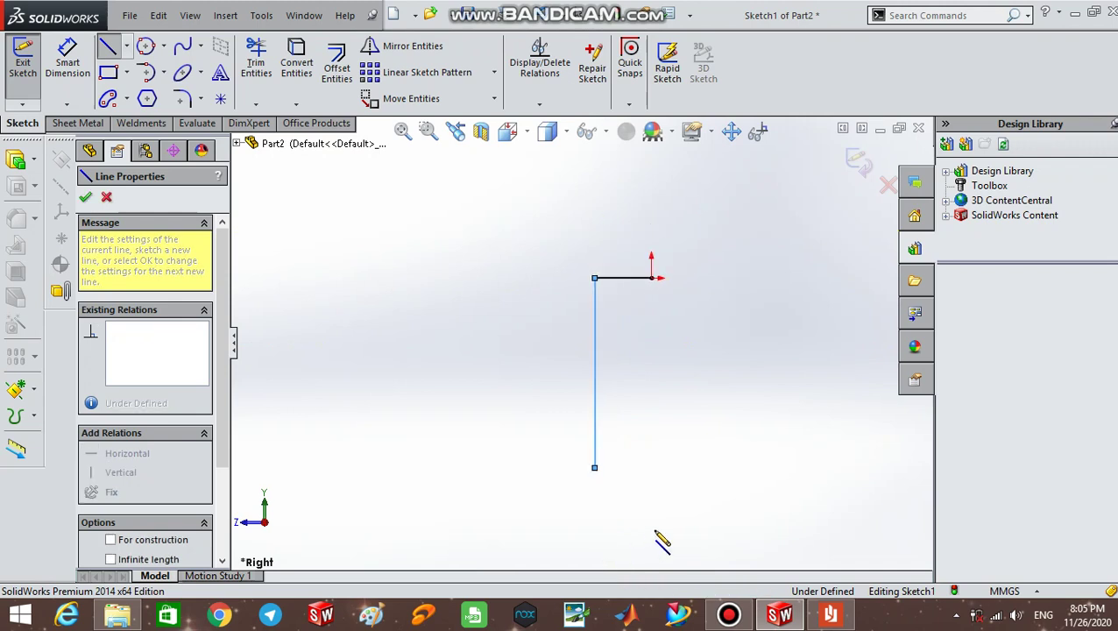
{"action": "scroll", "coordinate": [894, 477], "scroll_direction": "up", "scroll_amount": 2}
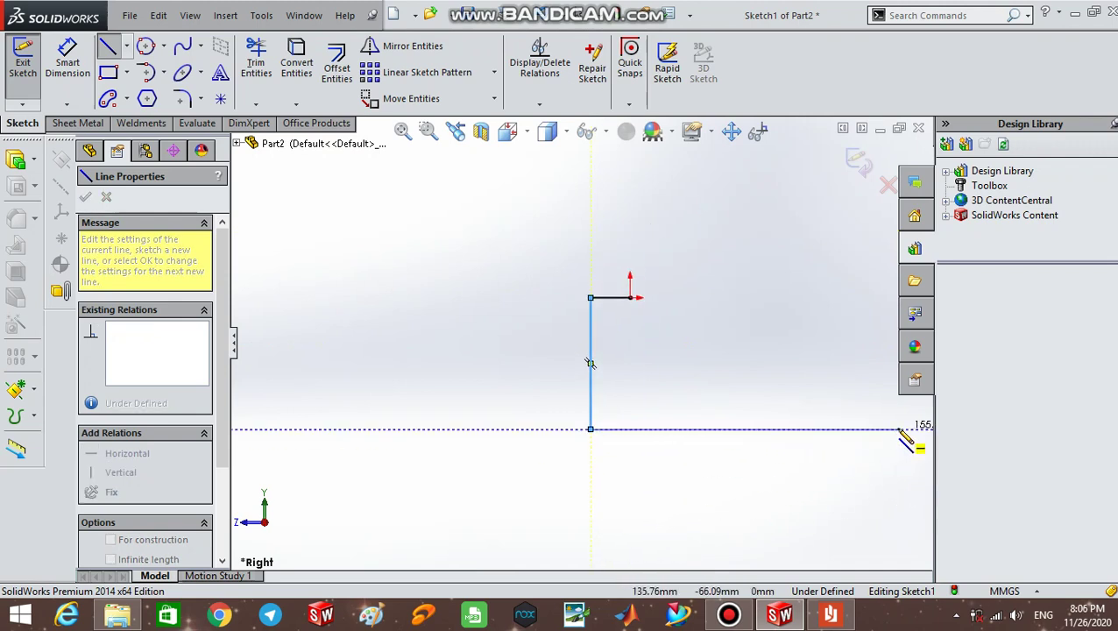
{"action": "scroll", "coordinate": [909, 442], "scroll_direction": "up", "scroll_amount": 1}
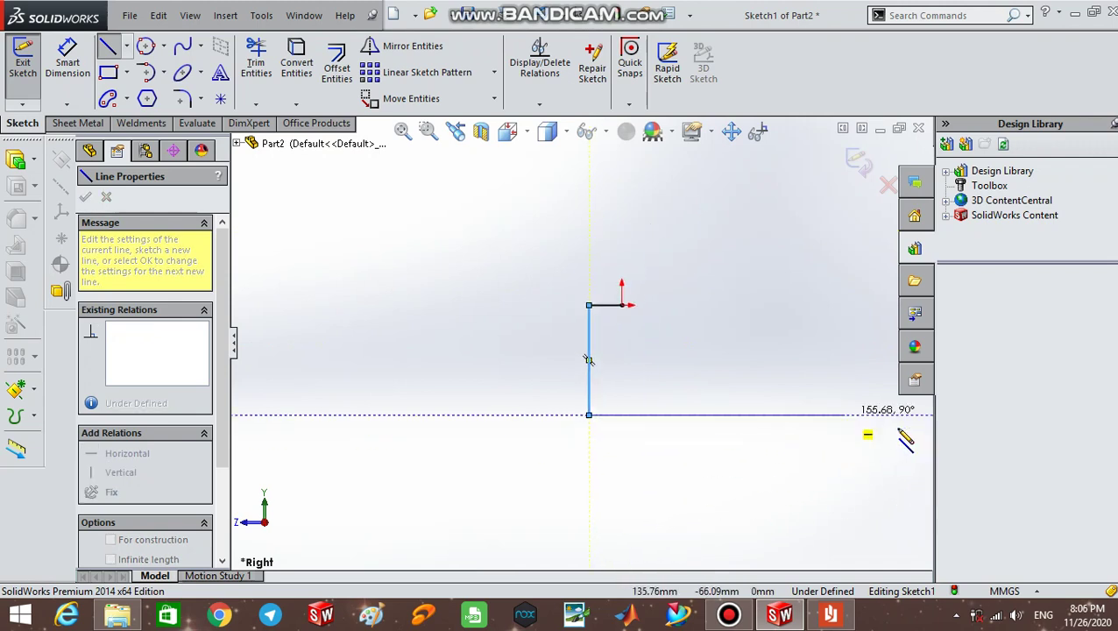
{"action": "left_click", "coordinate": [846, 415]}
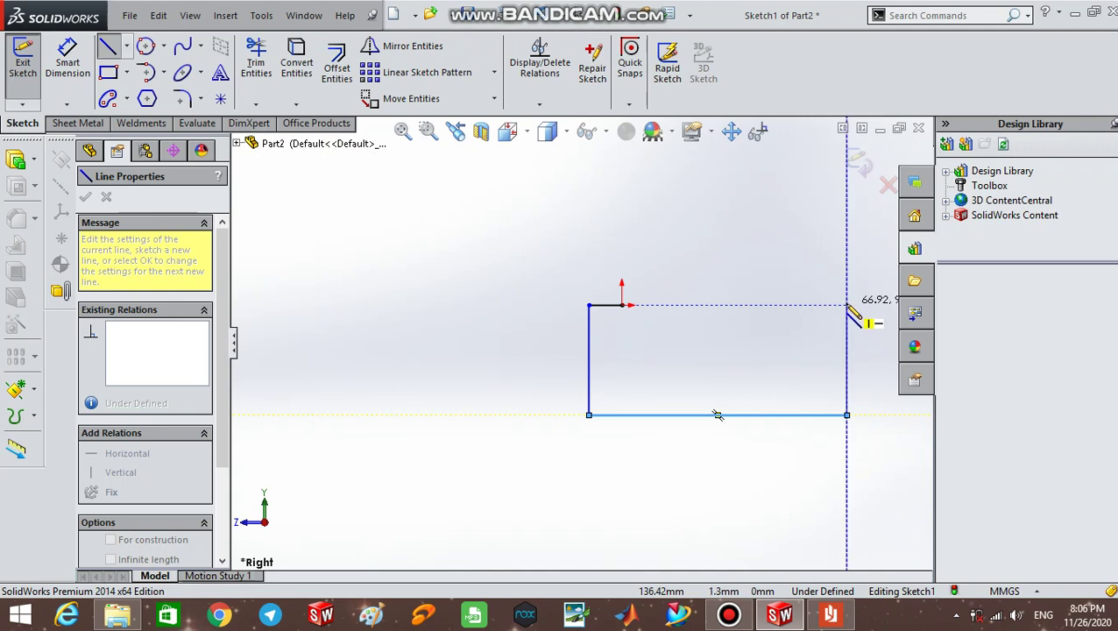
{"action": "left_click", "coordinate": [846, 305]}
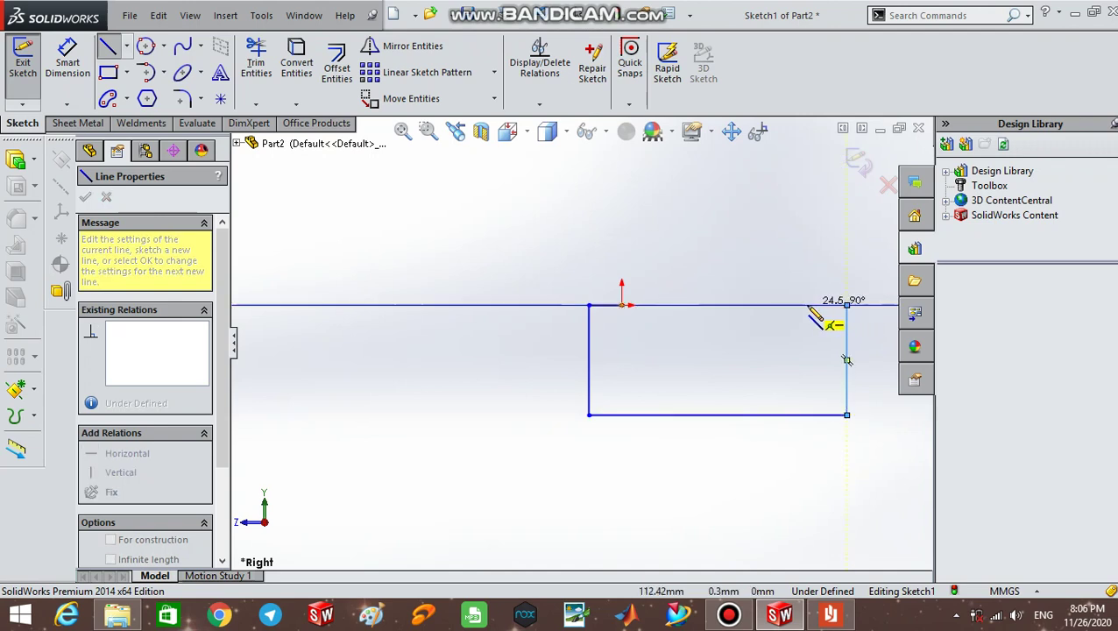
{"action": "left_click", "coordinate": [807, 305]}
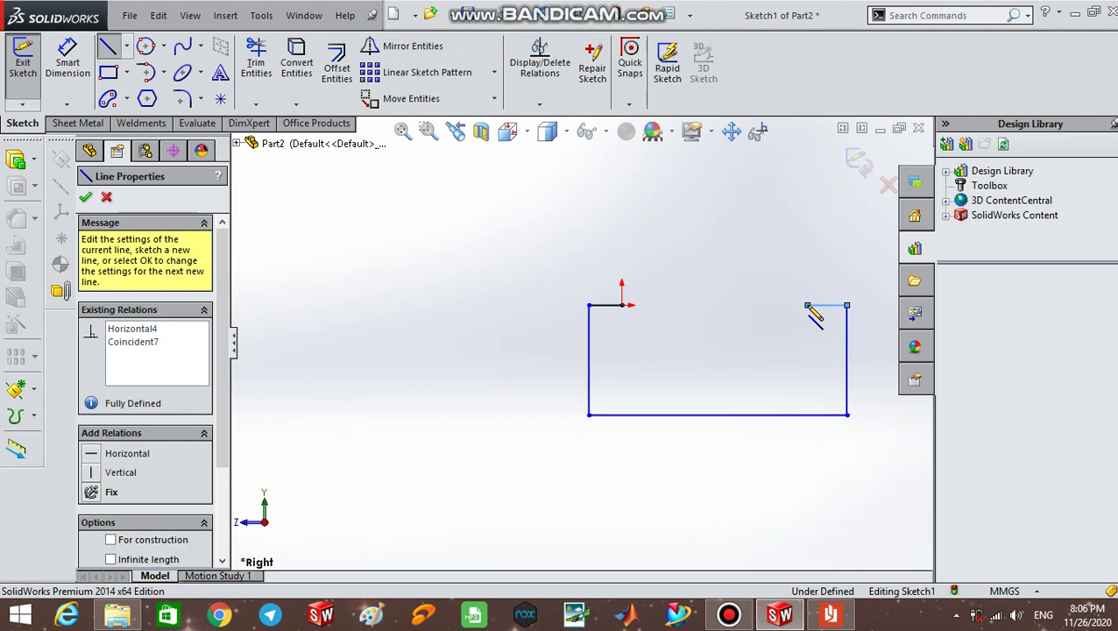
{"action": "key", "text": "Escape"}
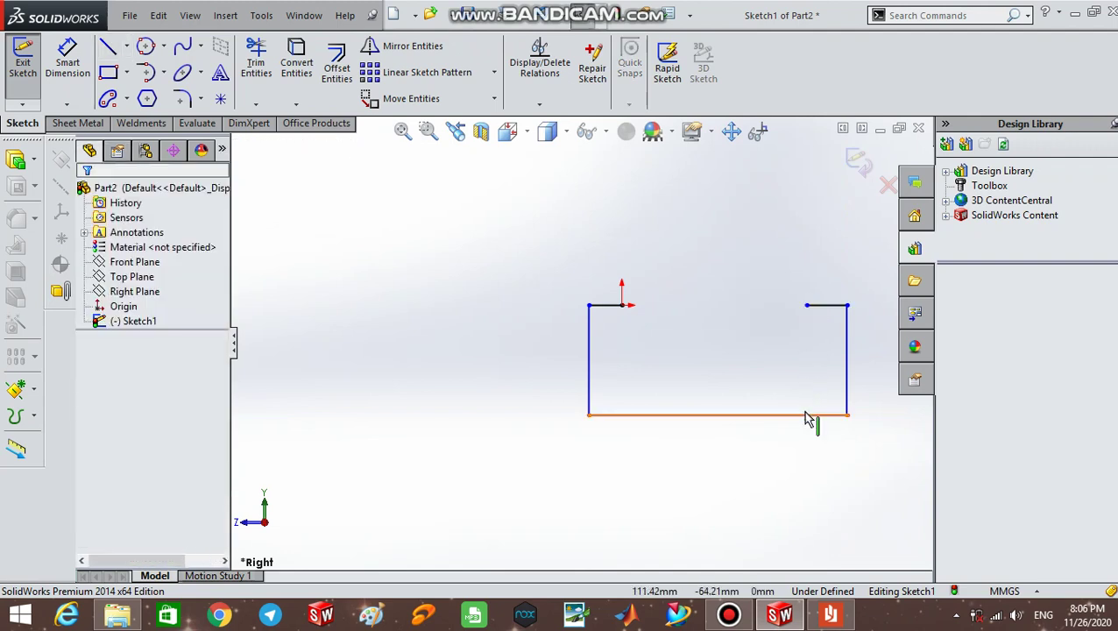
{"action": "left_click", "coordinate": [807, 416]}
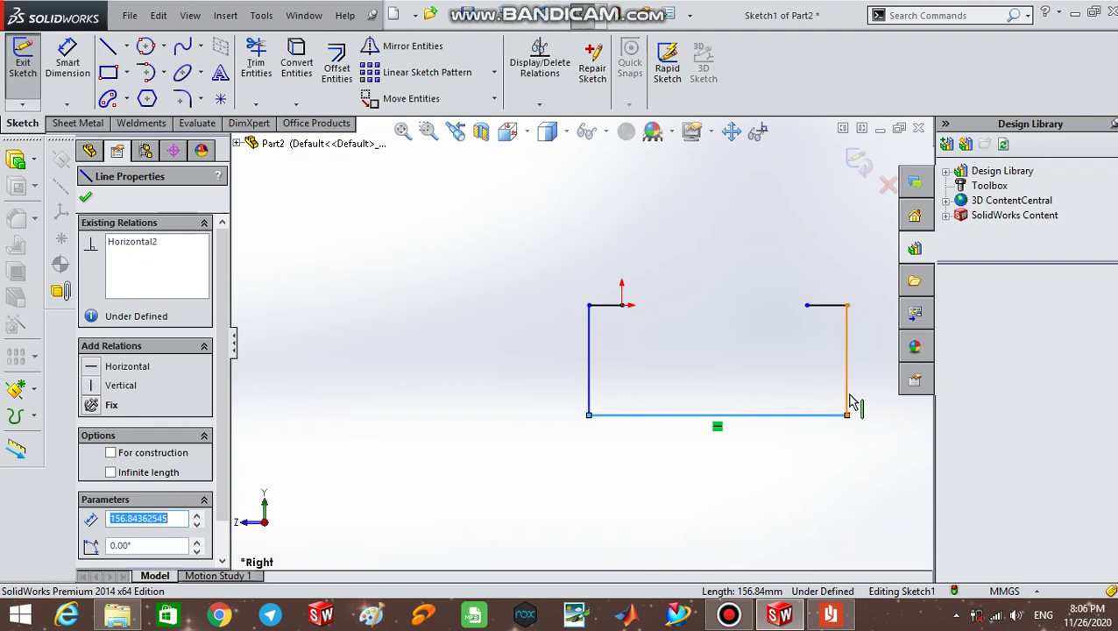
{"action": "left_click", "coordinate": [847, 398]}
{"action": "key", "text": "Escape"}
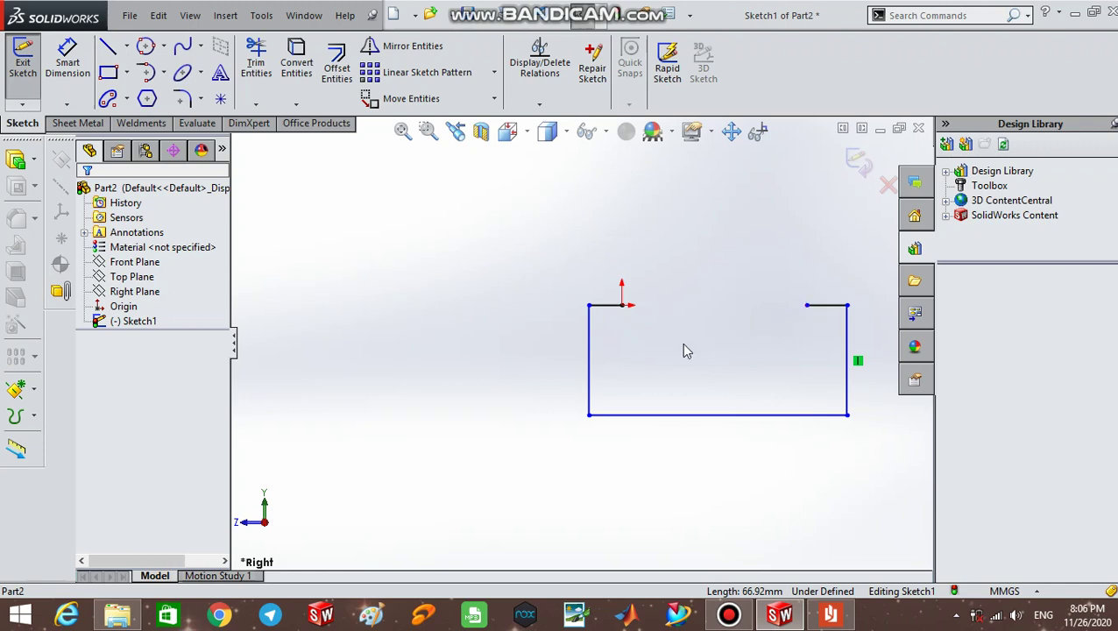
- Dimension the short top-left line of the outline to 20 mm with Smart Dimension
{"action": "left_click", "coordinate": [67, 62]}
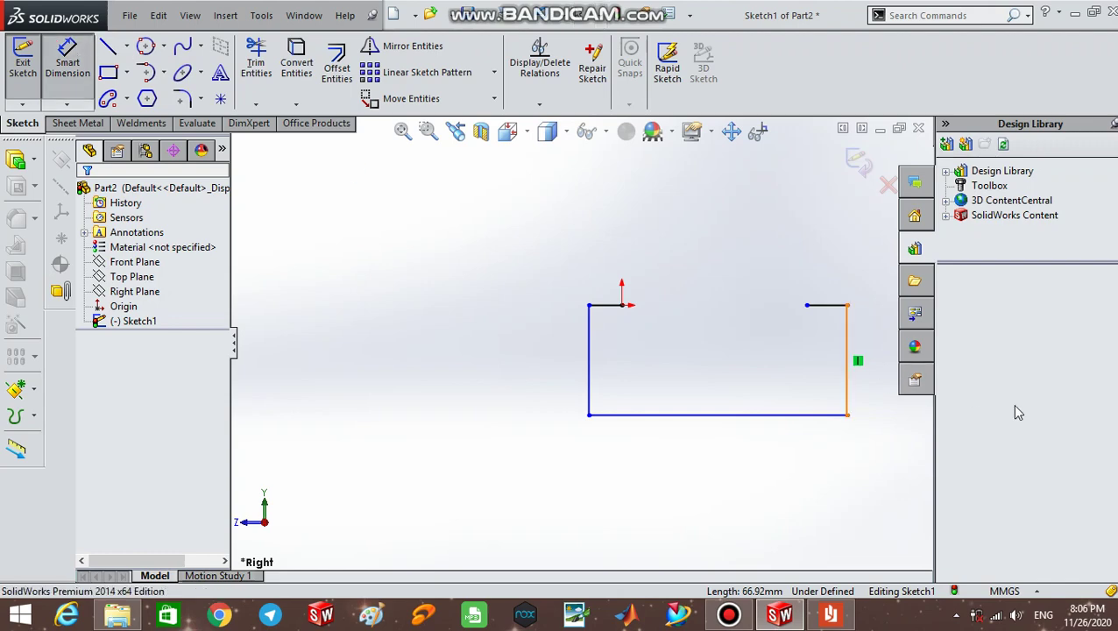
{"action": "left_click", "coordinate": [617, 311]}
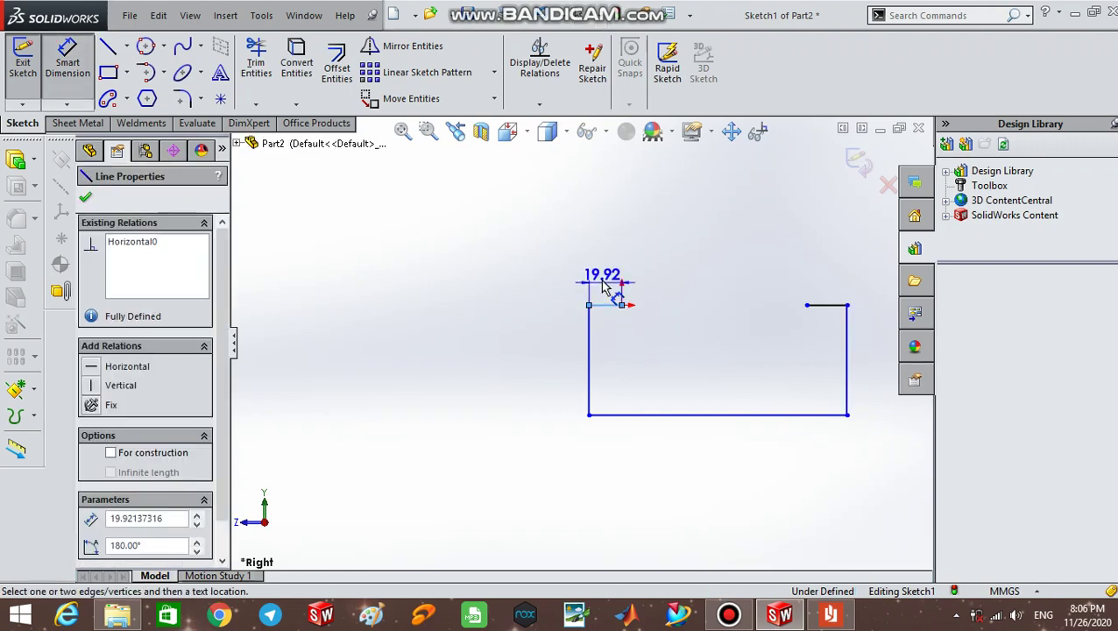
{"action": "left_click", "coordinate": [605, 285]}
{"action": "type", "text": "20"}
{"action": "key", "text": "Return"}
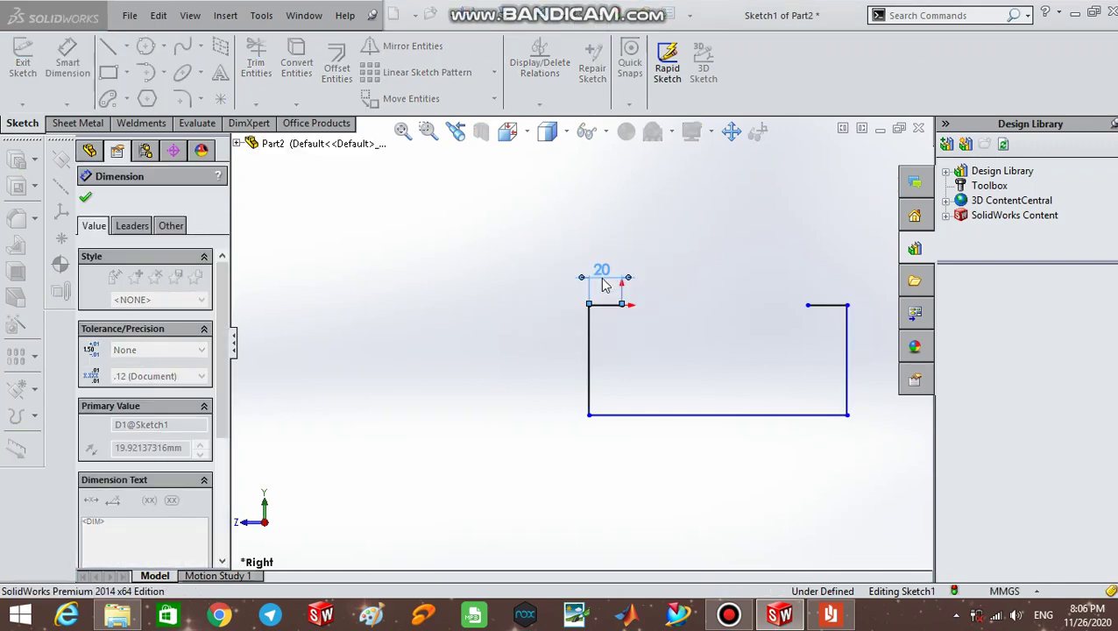
- Check the plate height on the exercise 1 drawing in the PDF Reader and dimension the left vertical line to 68 mm
{"action": "left_click", "coordinate": [831, 617]}
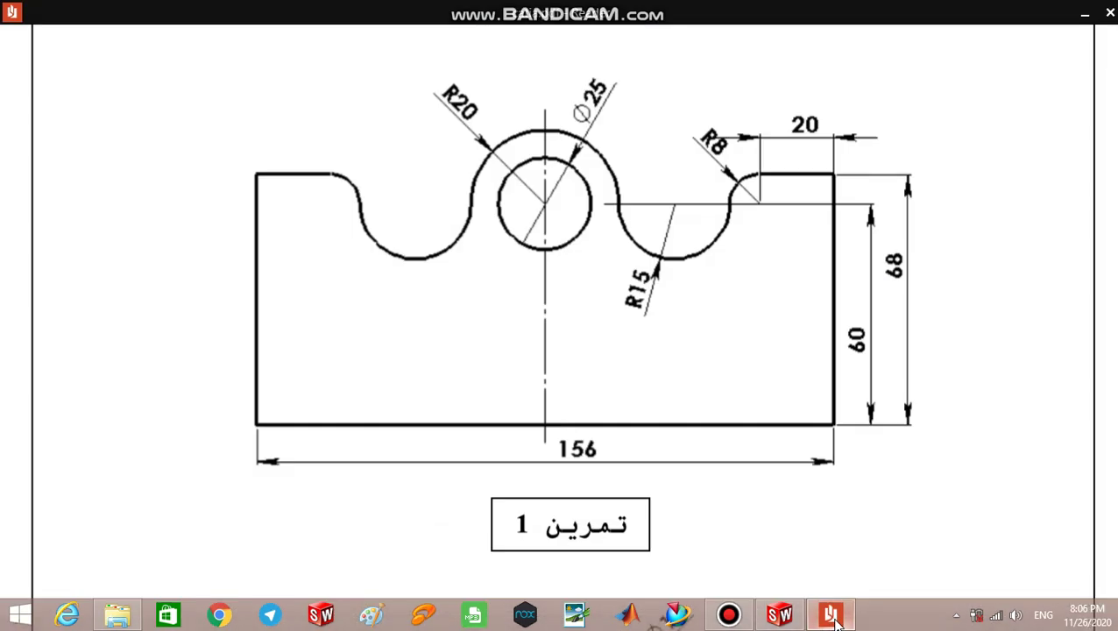
{"action": "left_click", "coordinate": [831, 617]}
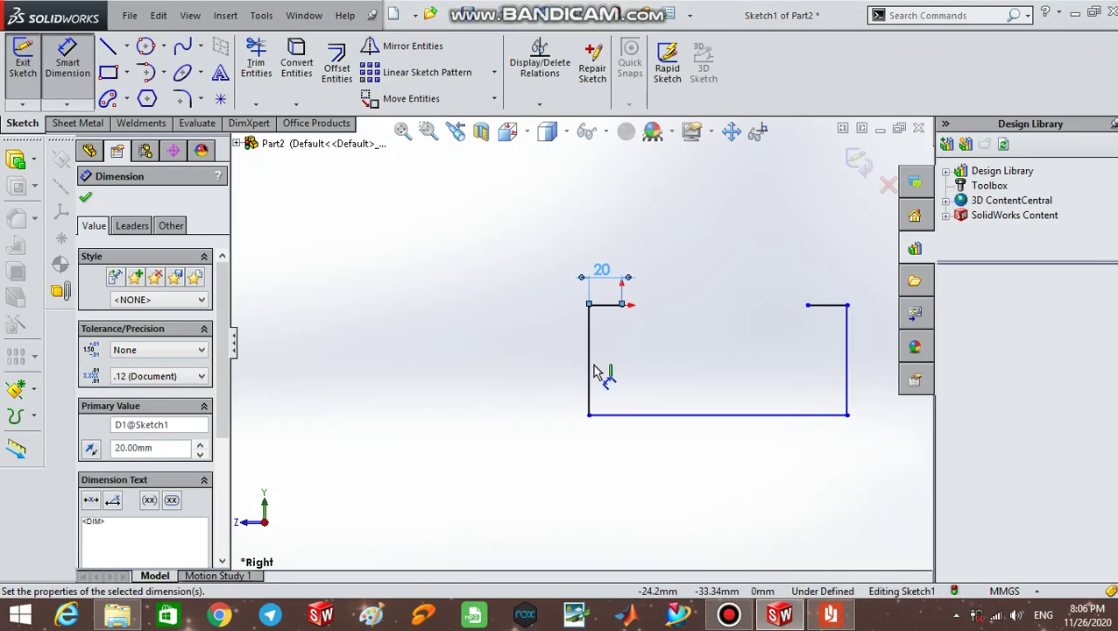
{"action": "left_click", "coordinate": [591, 372]}
{"action": "left_click", "coordinate": [564, 366]}
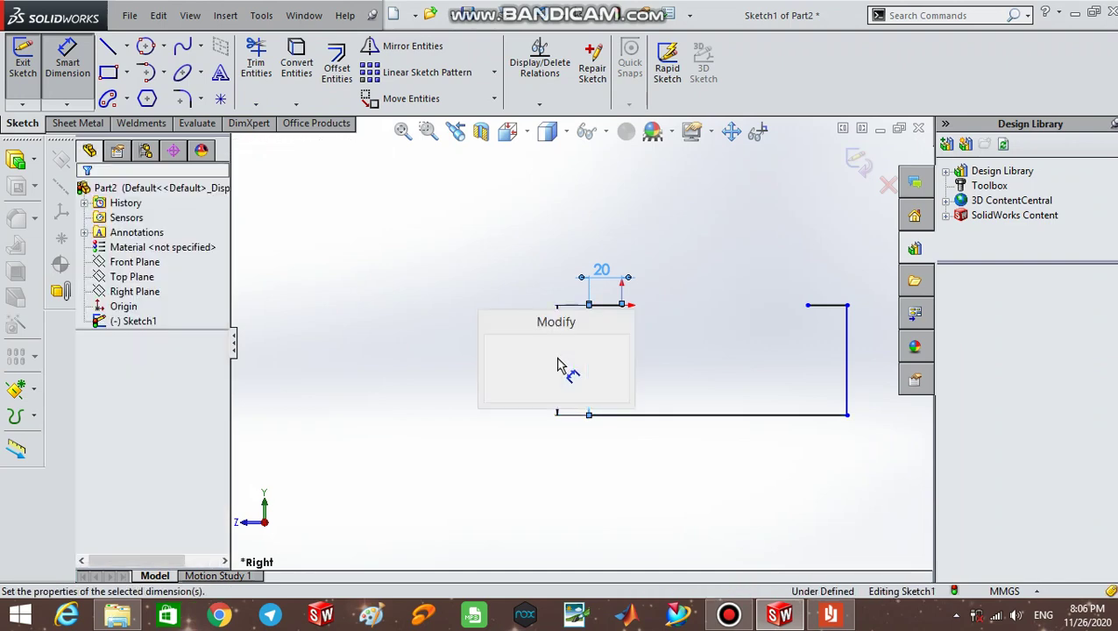
{"action": "type", "text": "68"}
{"action": "key", "text": "Return"}
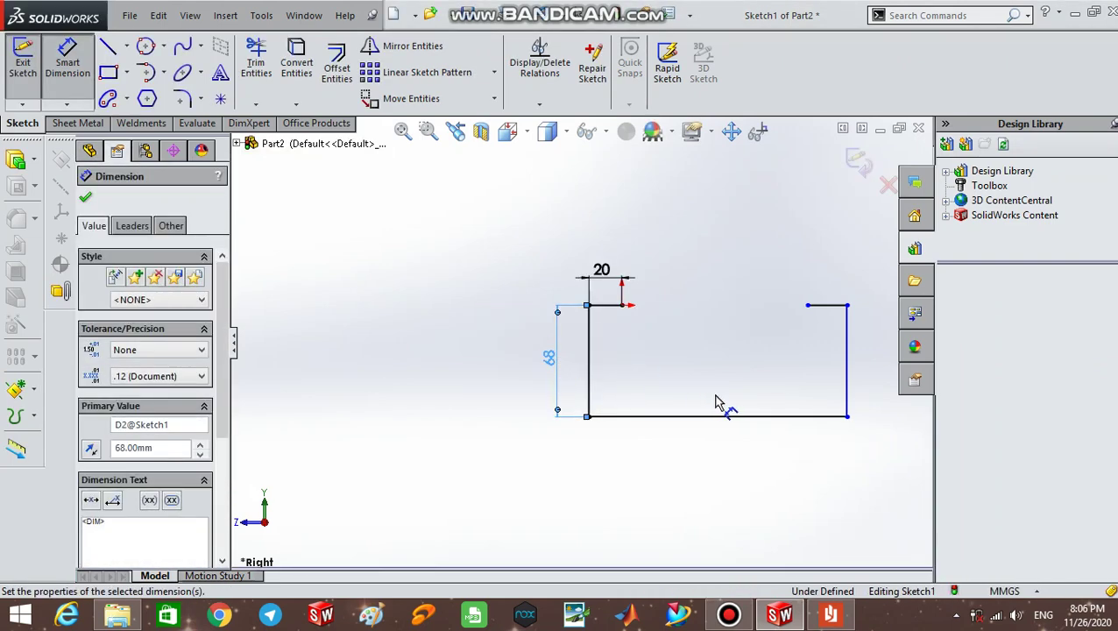
- Dimension the base line of the outline to 156 mm and leave the Smart Dimension tool
{"action": "left_click", "coordinate": [719, 419]}
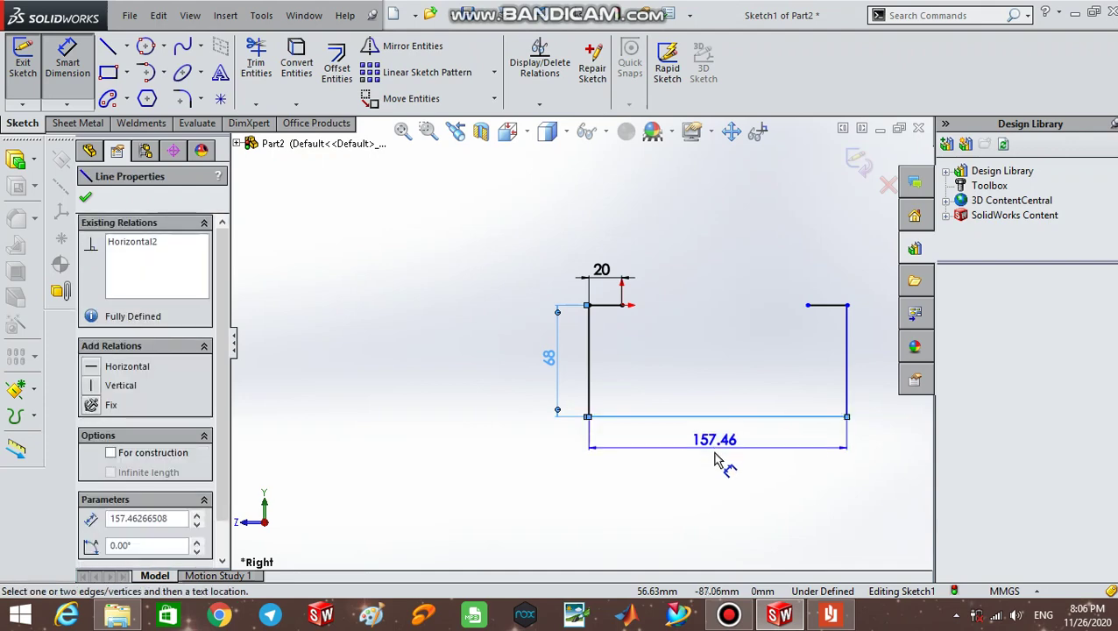
{"action": "left_click", "coordinate": [708, 456]}
{"action": "type", "text": "156"}
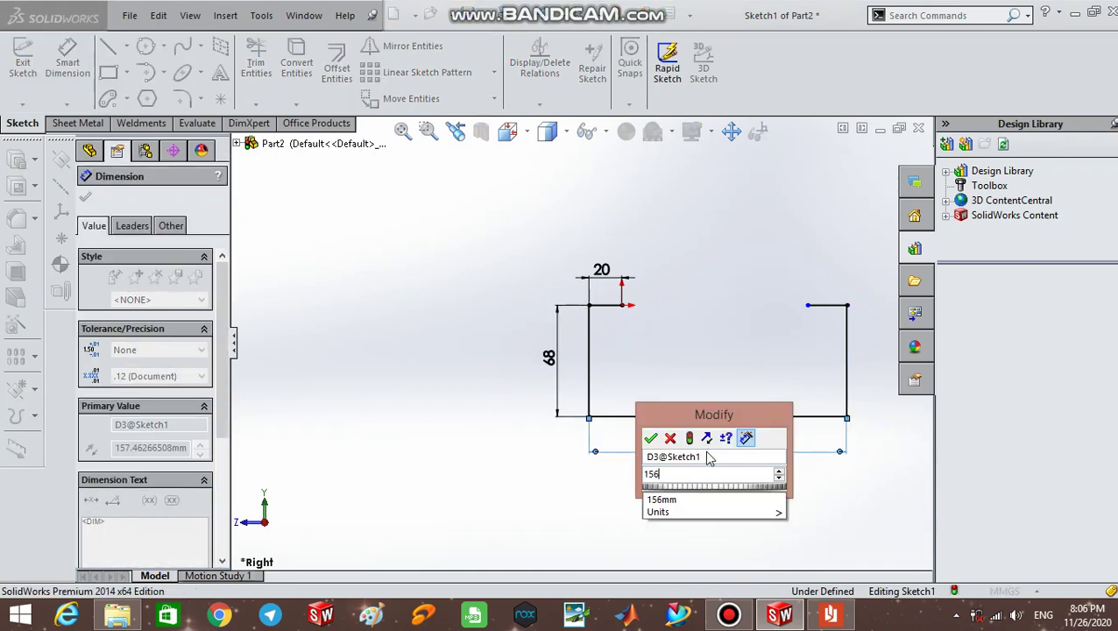
{"action": "key", "text": "Return"}
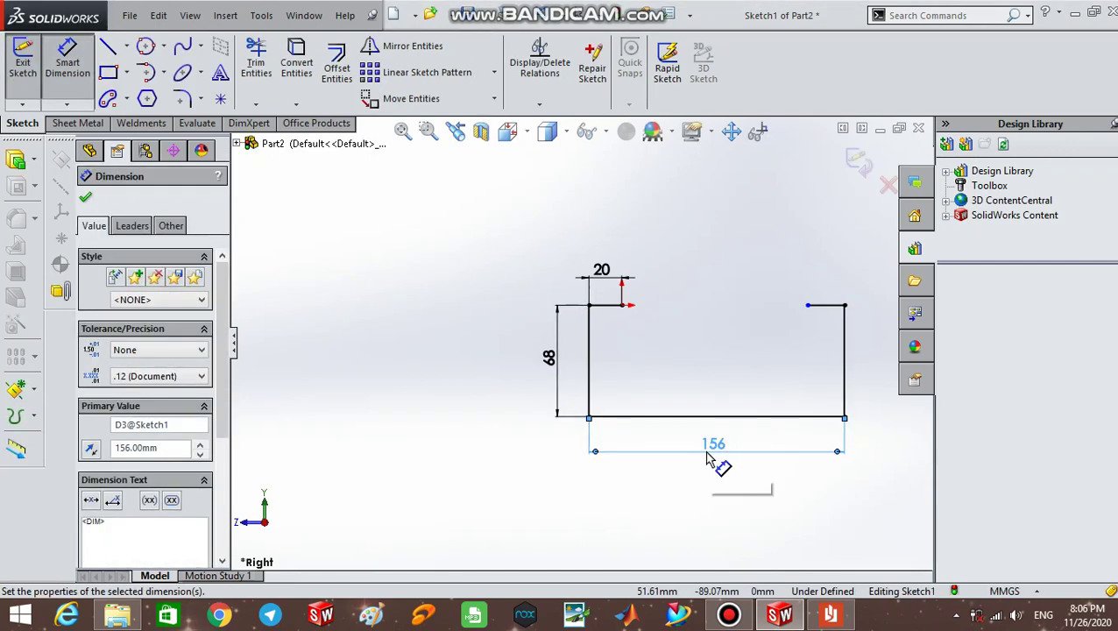
{"action": "key", "text": "Escape"}
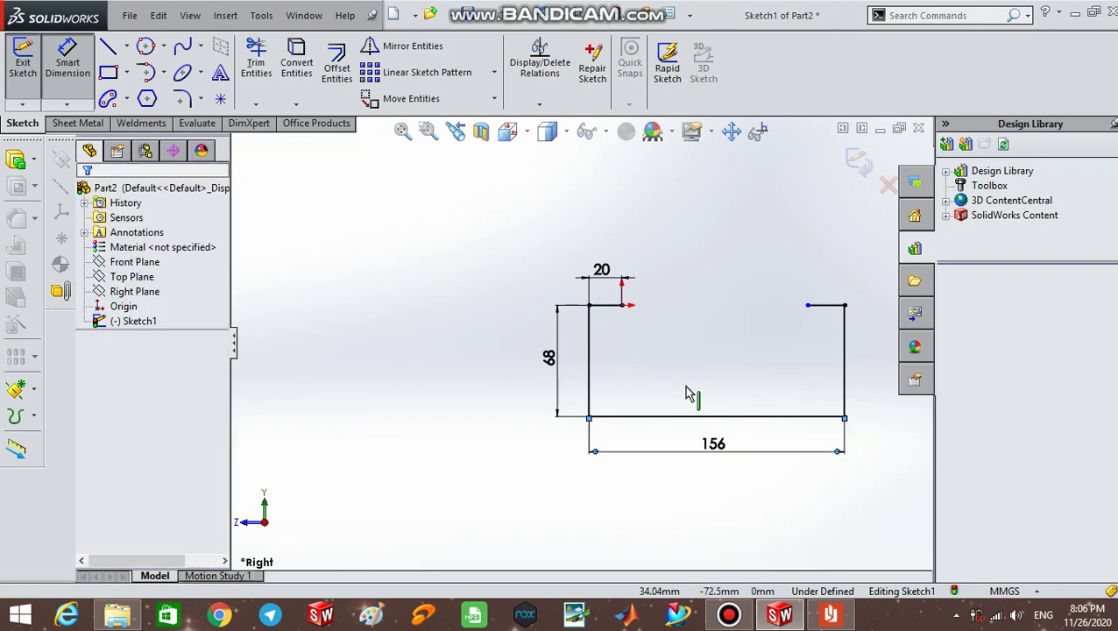
{"action": "key", "text": "Escape"}
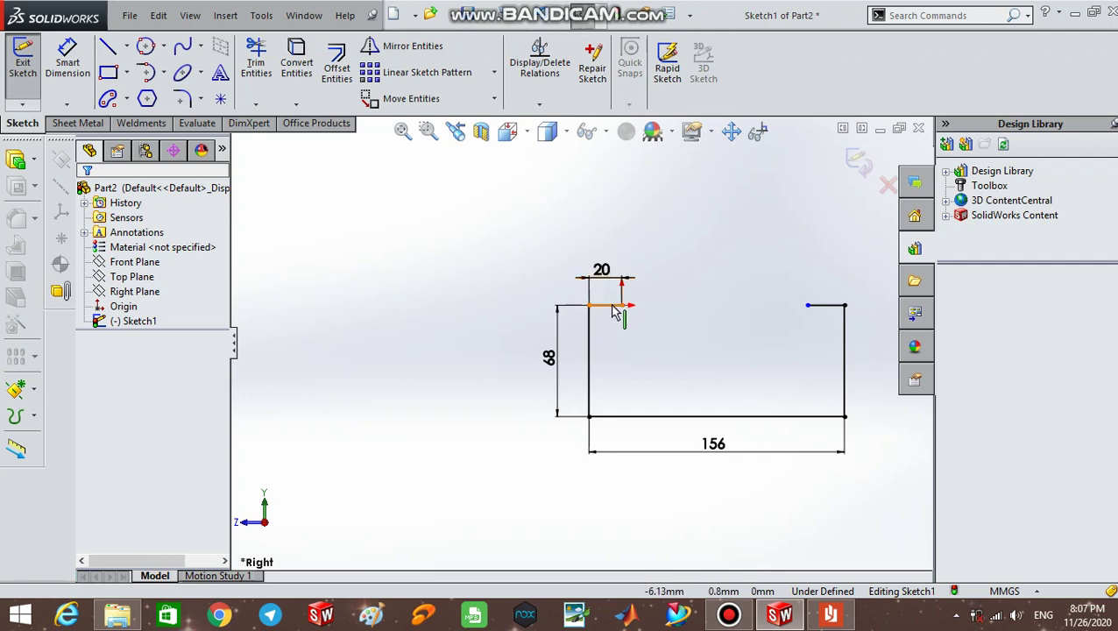
- Add an Equal relation between the two short horizontal lines at the top of the outline
{"action": "left_click", "coordinate": [614, 306]}
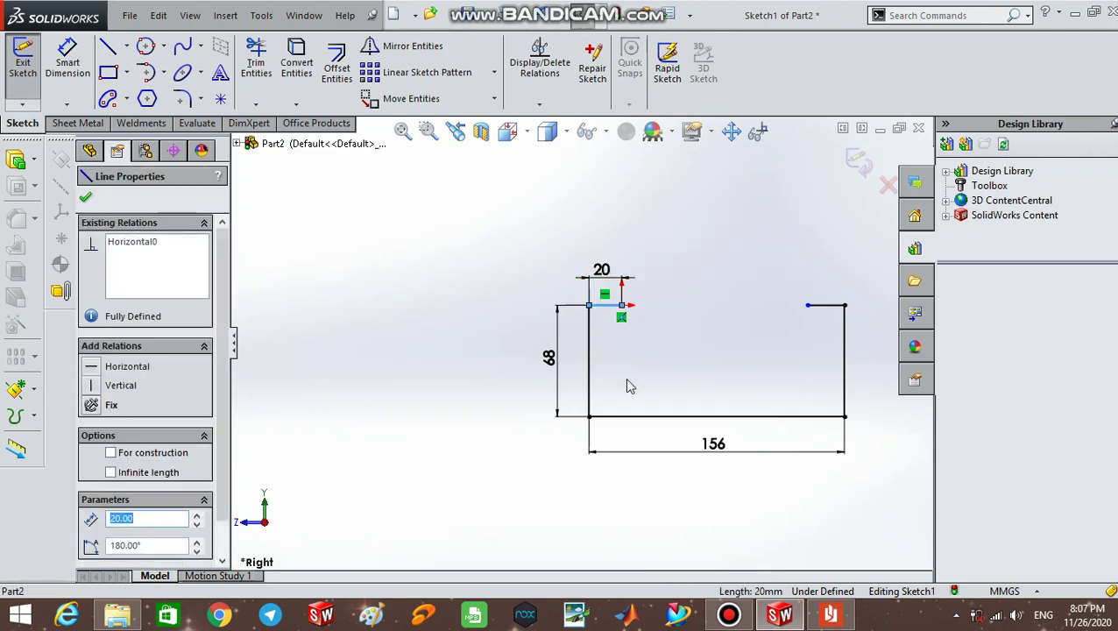
{"action": "left_click", "coordinate": [828, 305], "text": "ctrl"}
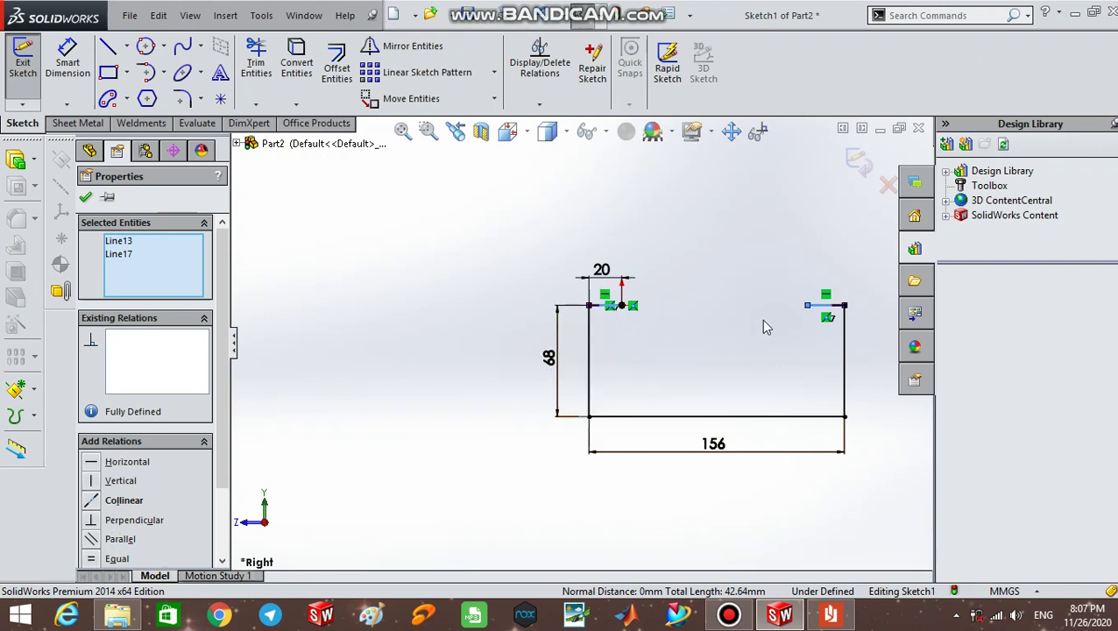
{"action": "left_click", "coordinate": [99, 561]}
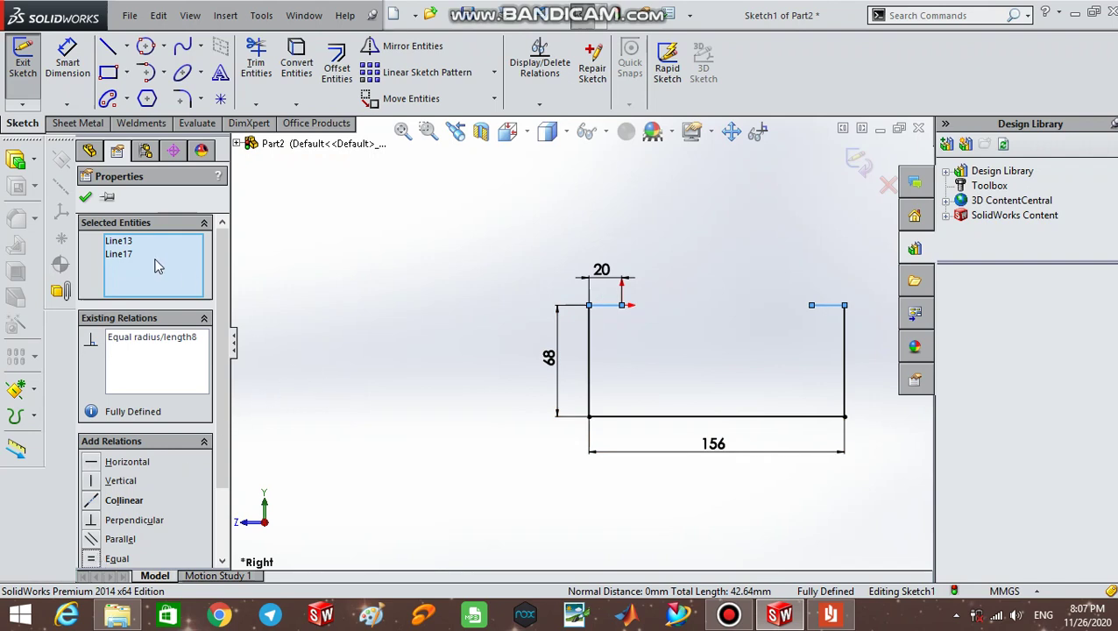
{"action": "left_click", "coordinate": [86, 198]}
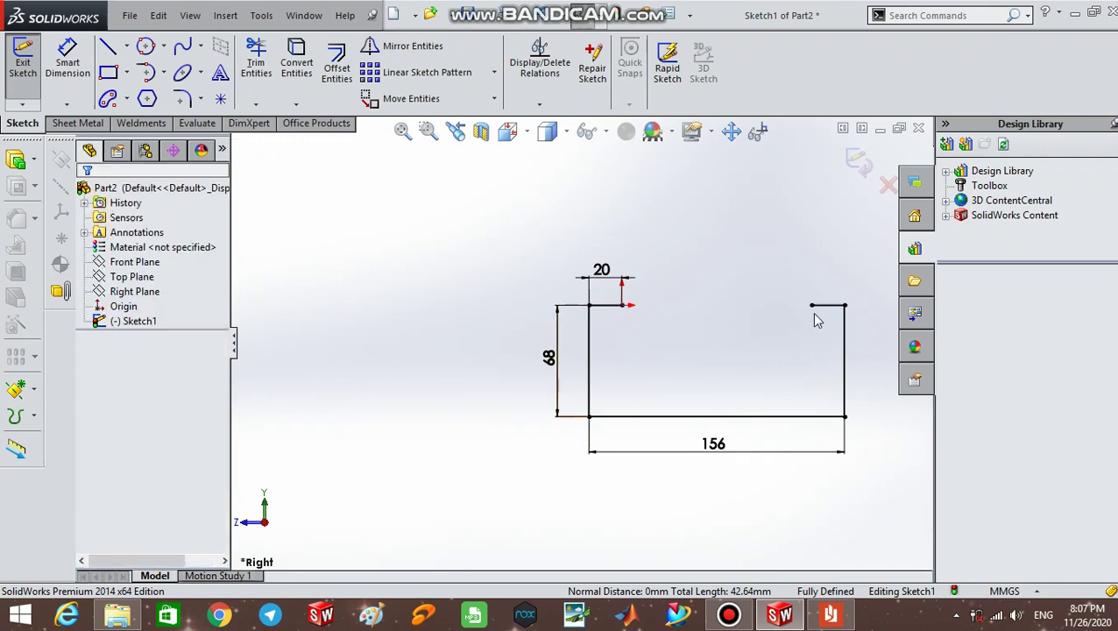
- Check the exercise 1 drawing in the PDF Reader and sketch a 90° tangent arc, radius about 7.3 mm, down from the 20 mm line's inner end
{"action": "left_click", "coordinate": [840, 617]}
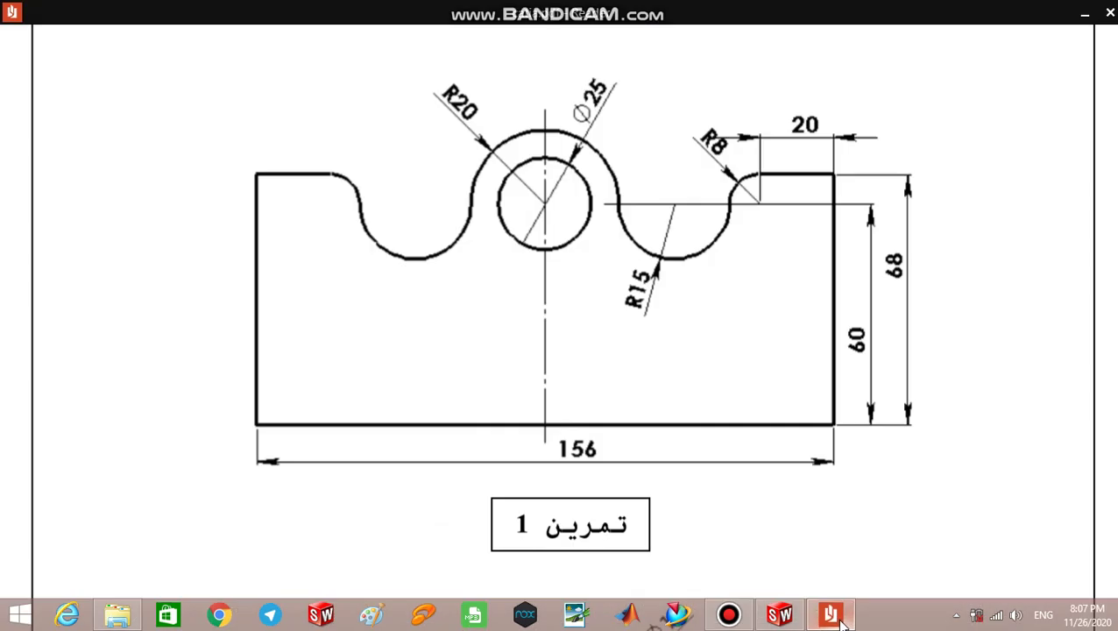
{"action": "left_click", "coordinate": [839, 618]}
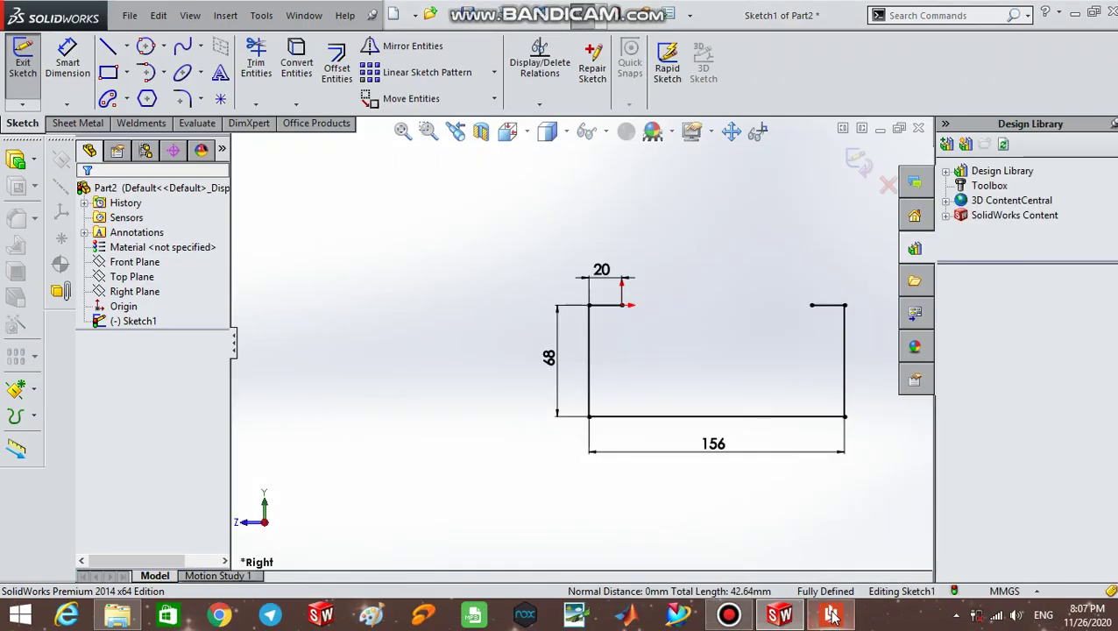
{"action": "left_click", "coordinate": [832, 616]}
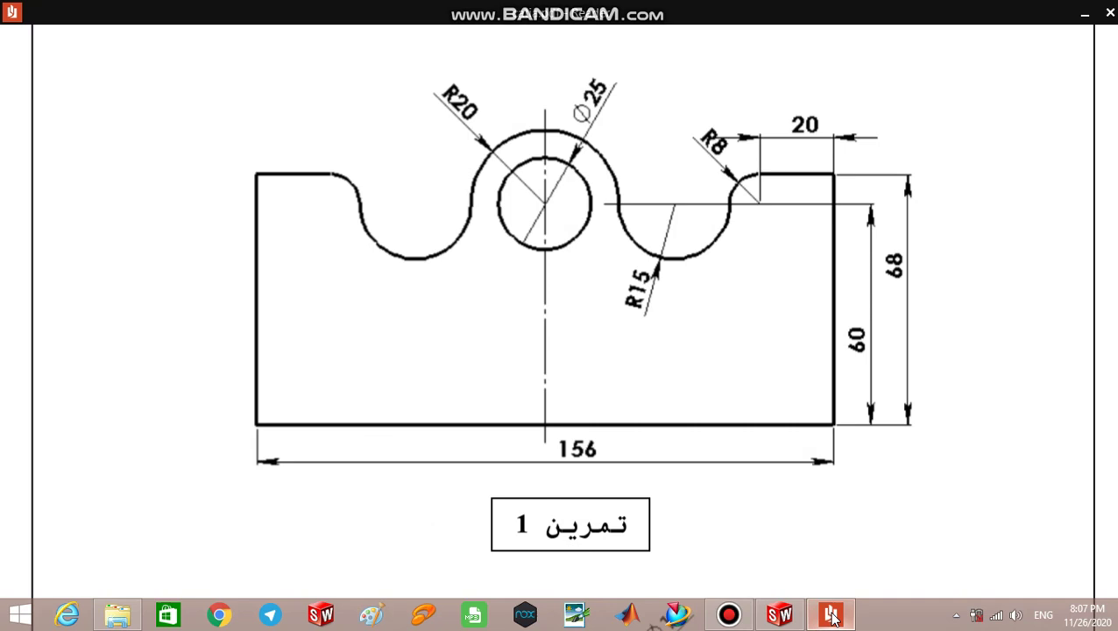
{"action": "left_click", "coordinate": [831, 617]}
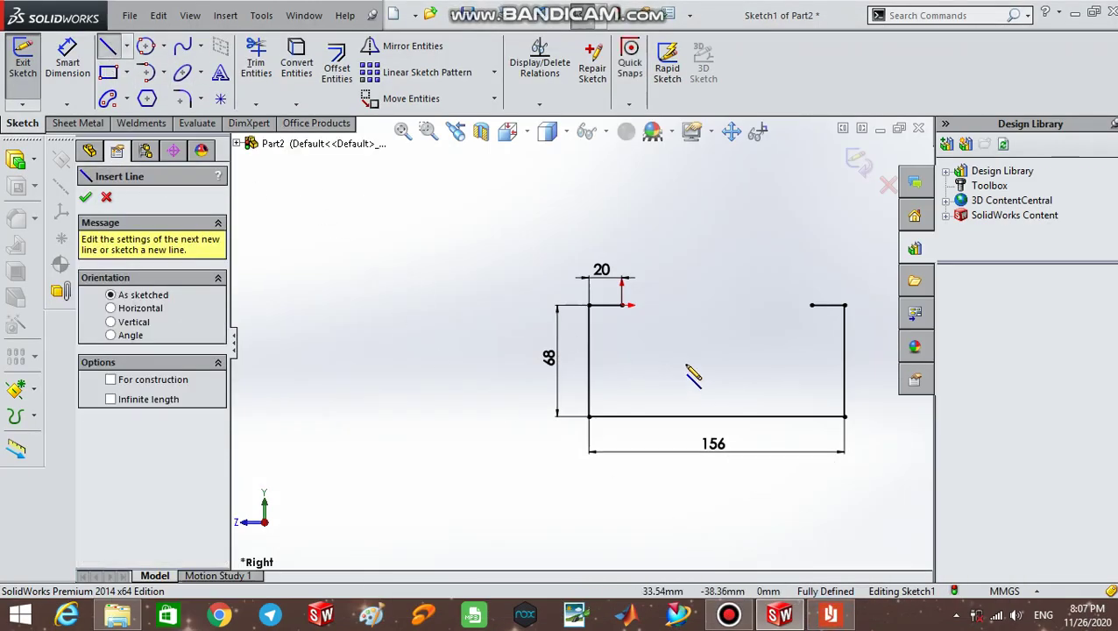
{"action": "left_click", "coordinate": [109, 50]}
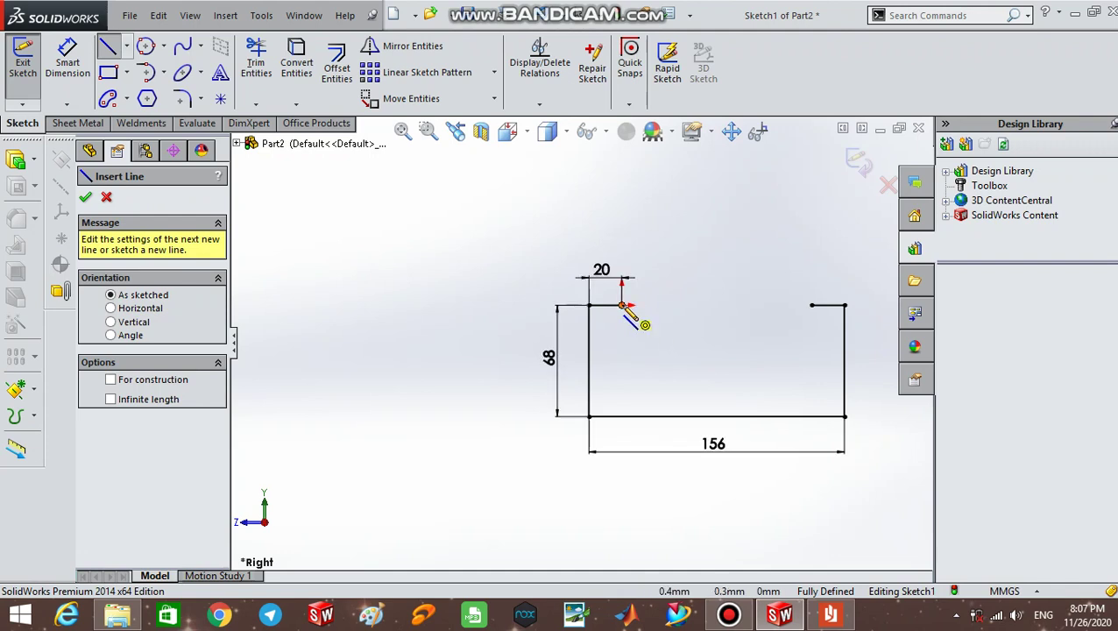
{"action": "left_click", "coordinate": [622, 306]}
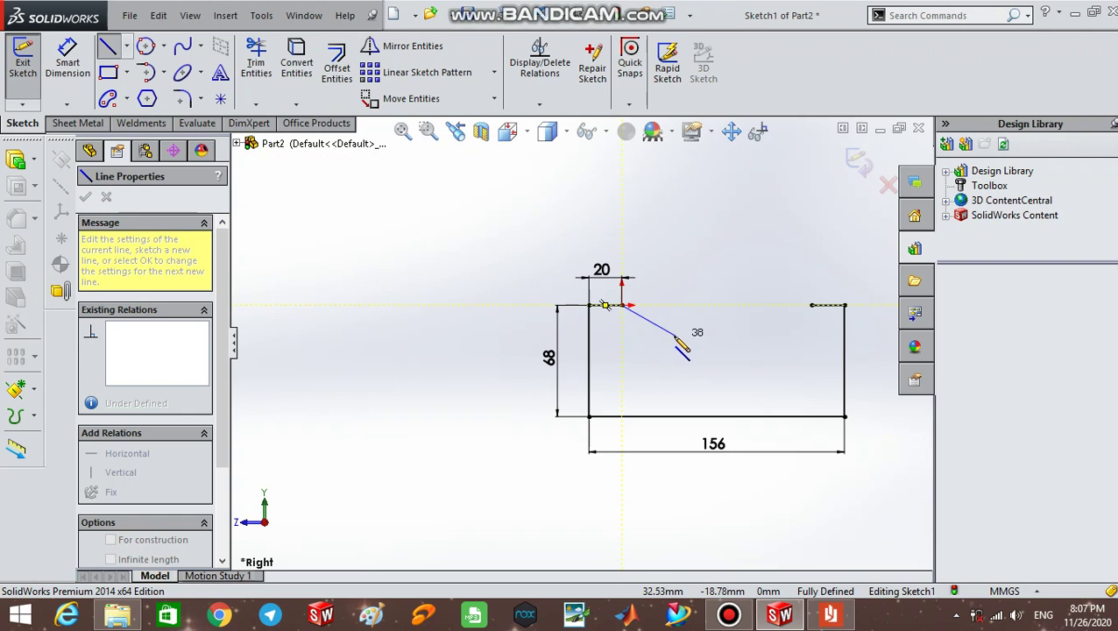
{"action": "scroll", "coordinate": [675, 333], "scroll_direction": "down", "scroll_amount": 5}
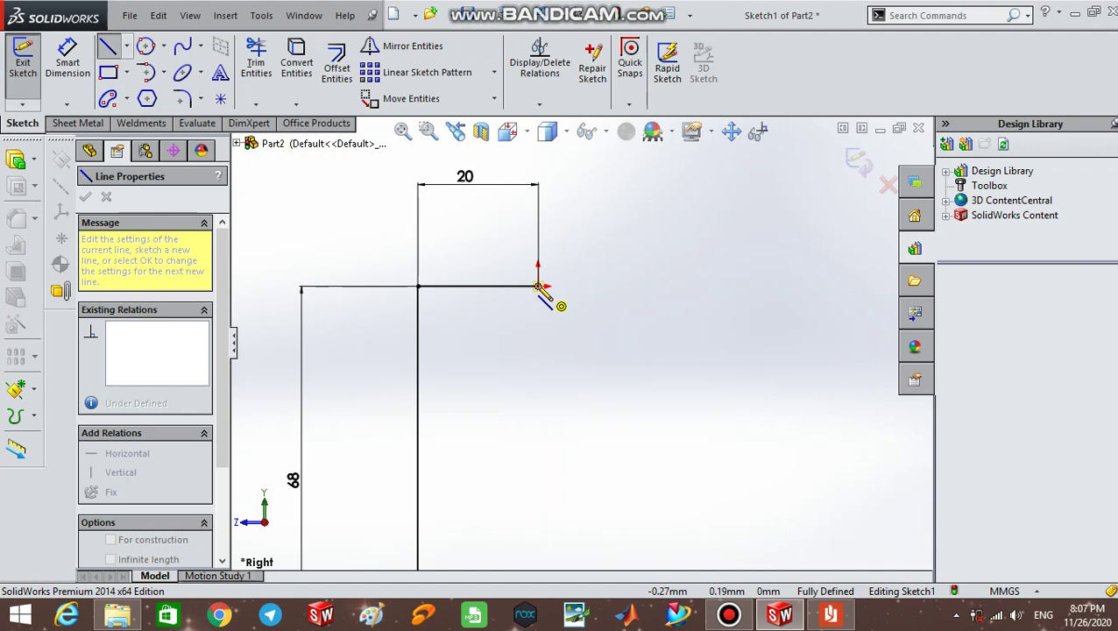
{"action": "mouse_move", "coordinate": [544, 316]}
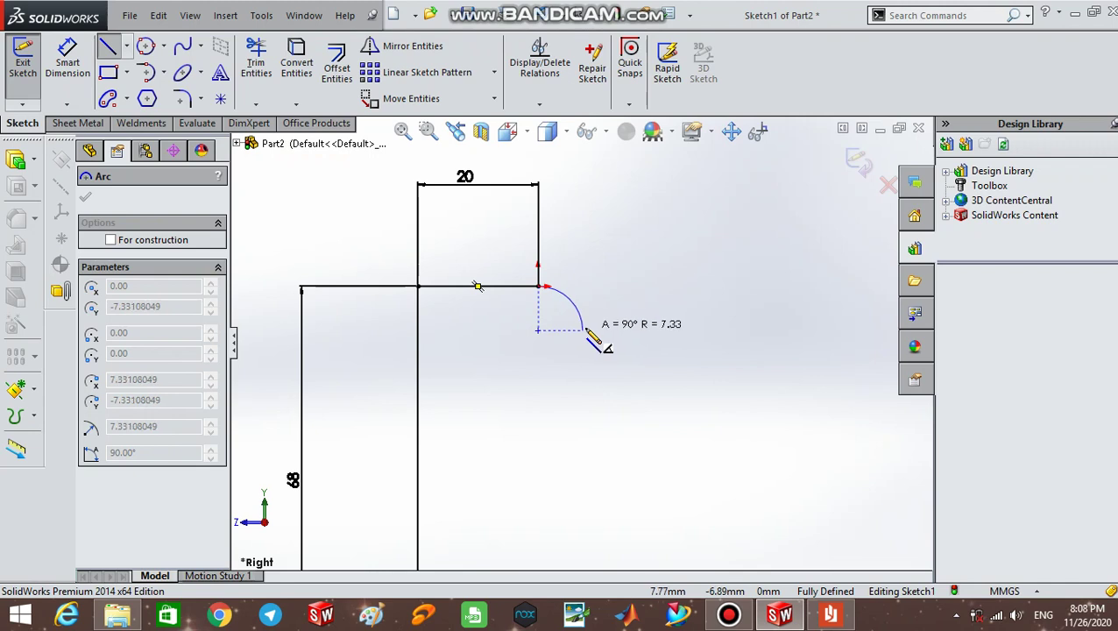
{"action": "left_click", "coordinate": [583, 331]}
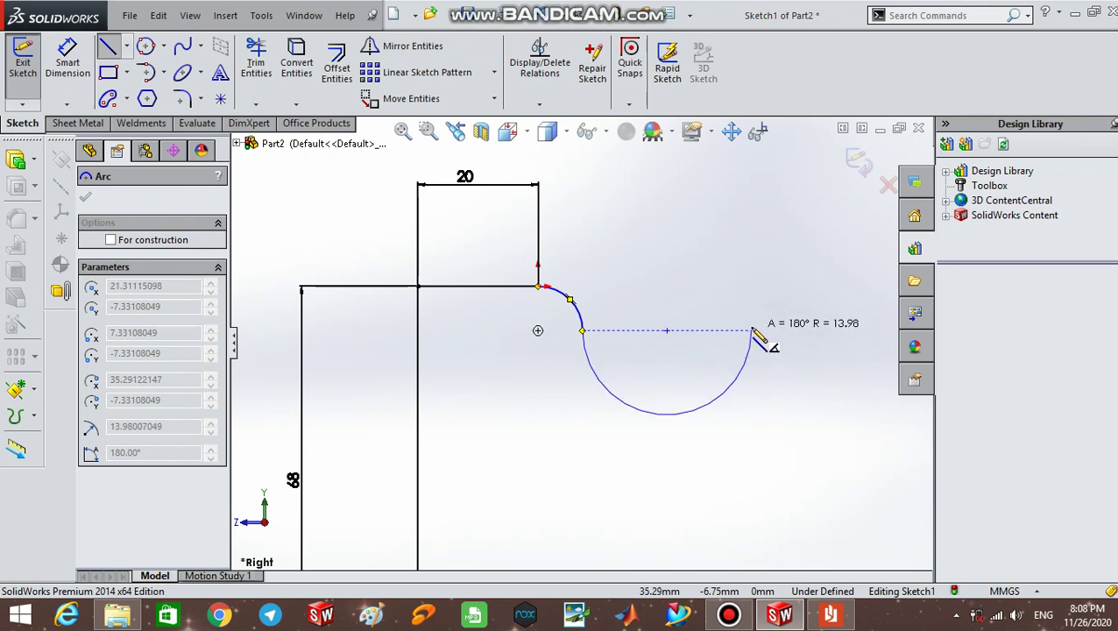
- Continue the top edge with a downward 180° tangent arc of about 14 mm radius and an upward 180° arc of about 21.7 mm radius
{"action": "left_click", "coordinate": [751, 331]}
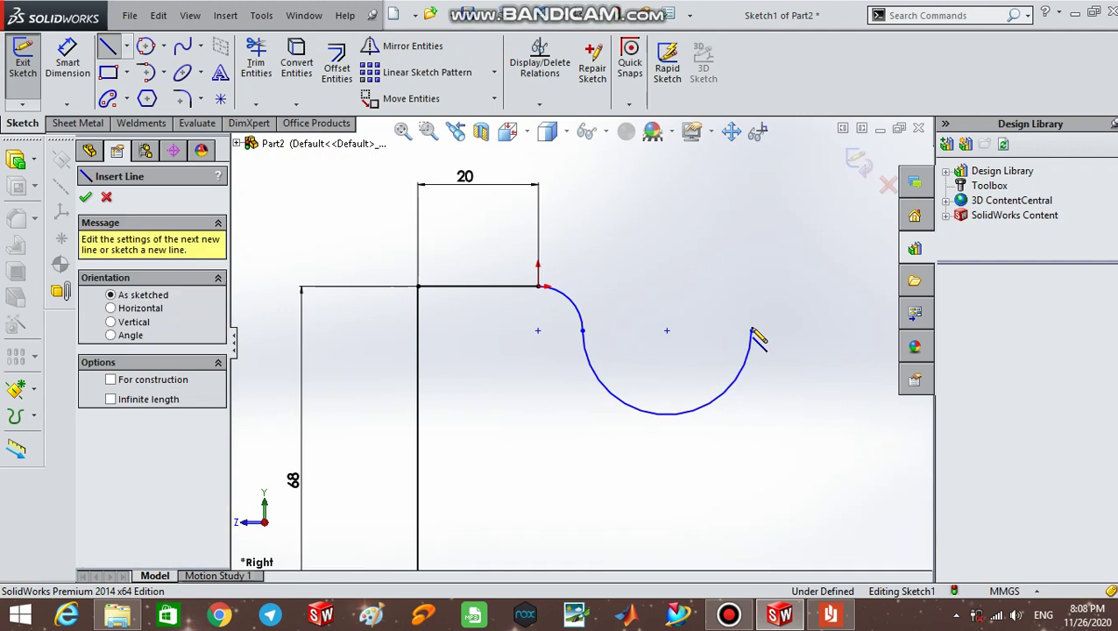
{"action": "left_click", "coordinate": [752, 330]}
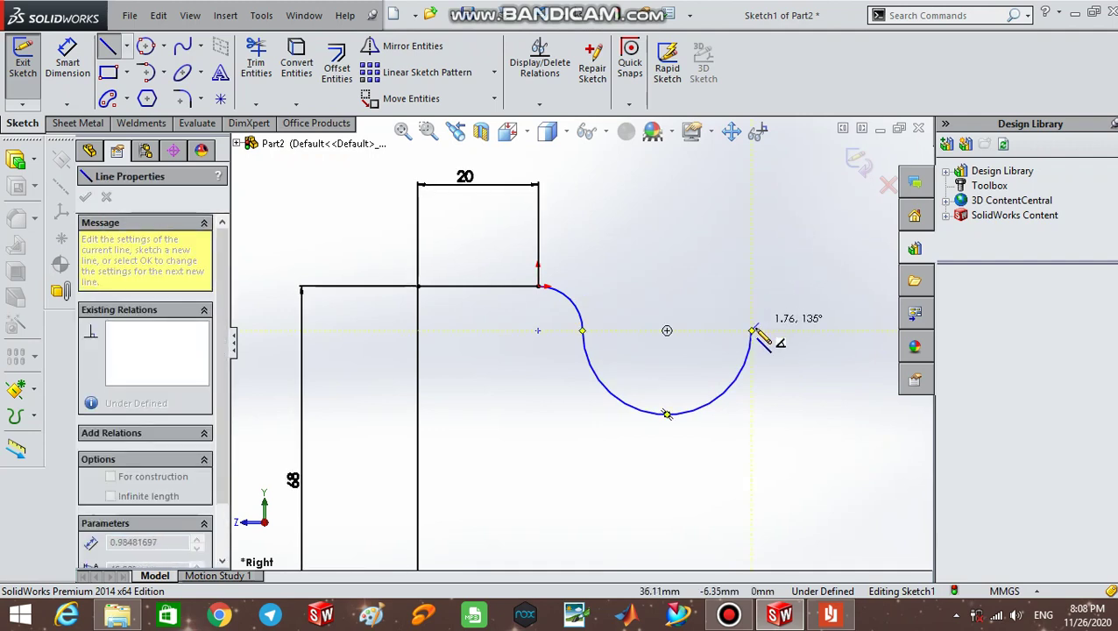
{"action": "scroll", "coordinate": [863, 232], "scroll_direction": "up", "scroll_amount": 3}
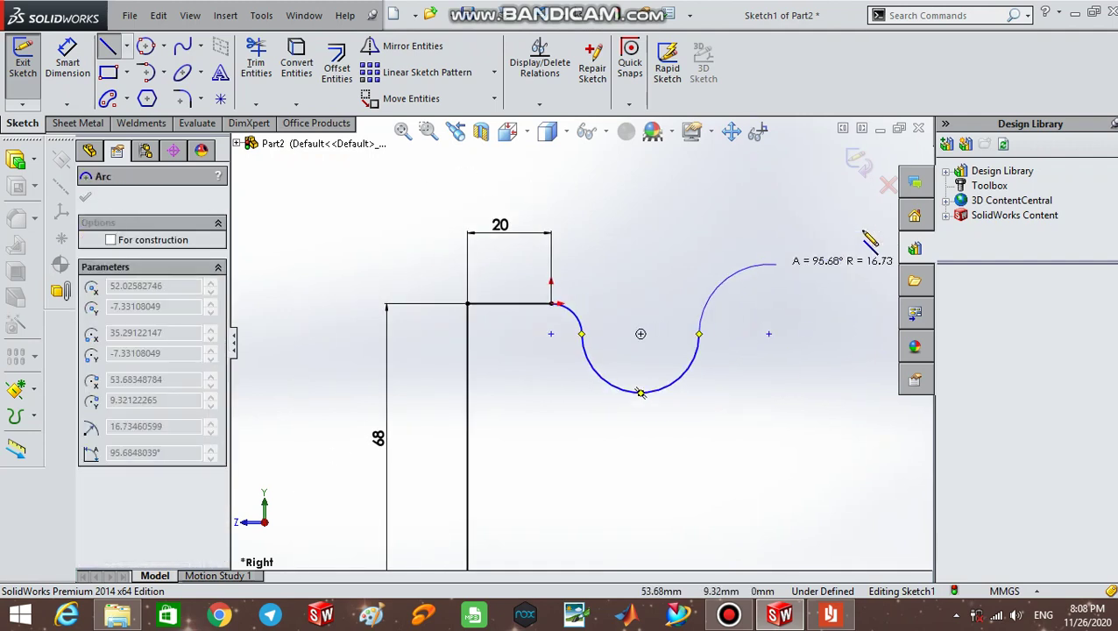
{"action": "scroll", "coordinate": [866, 241], "scroll_direction": "up", "scroll_amount": 2}
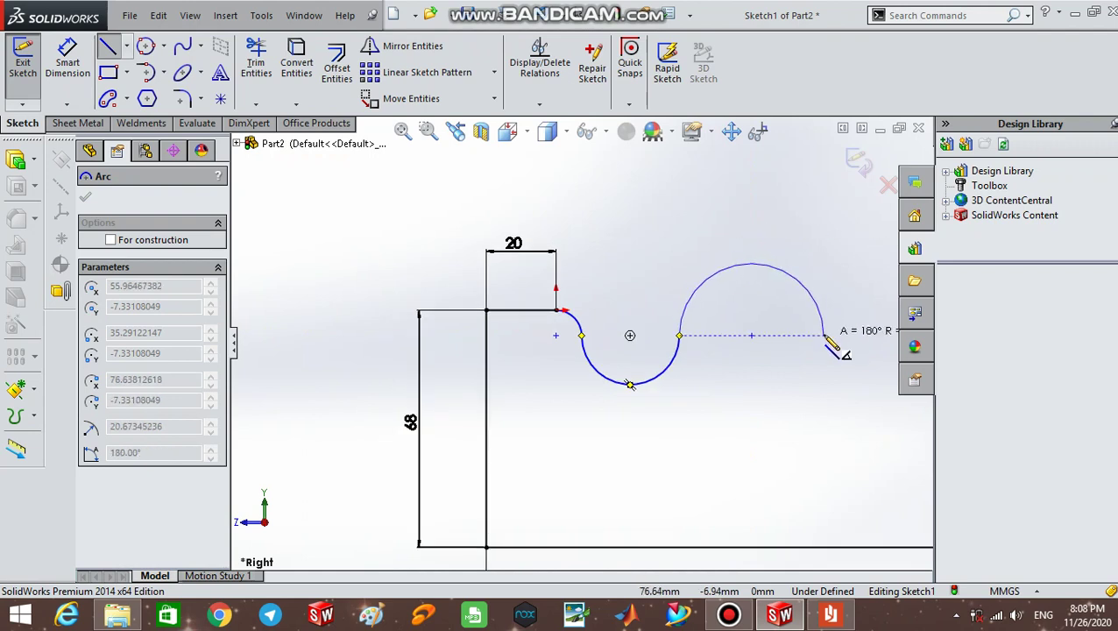
{"action": "scroll", "coordinate": [826, 340], "scroll_direction": "up", "scroll_amount": 1}
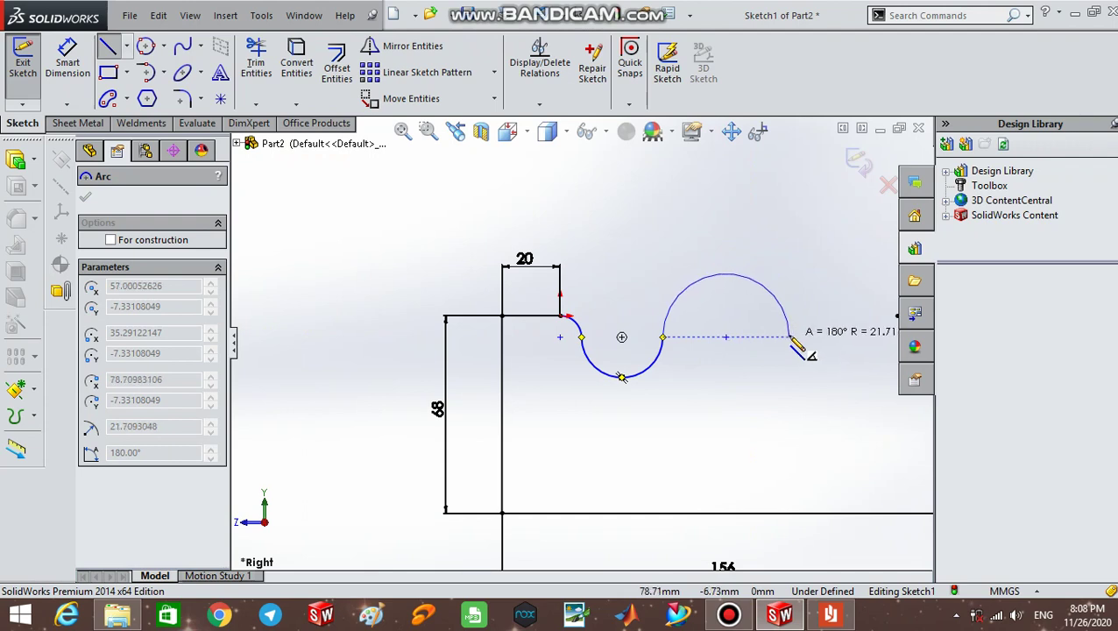
{"action": "left_click", "coordinate": [792, 341]}
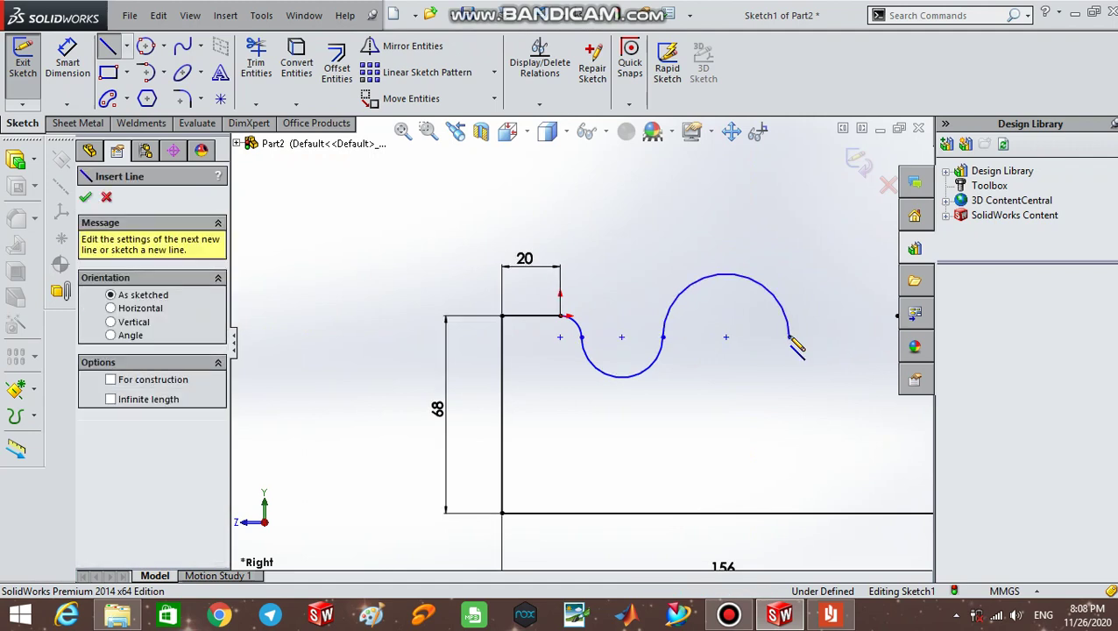
- Sketch a downward 180° tangent arc of about 14 mm radius from the end of the large central arc
{"action": "left_click", "coordinate": [791, 338]}
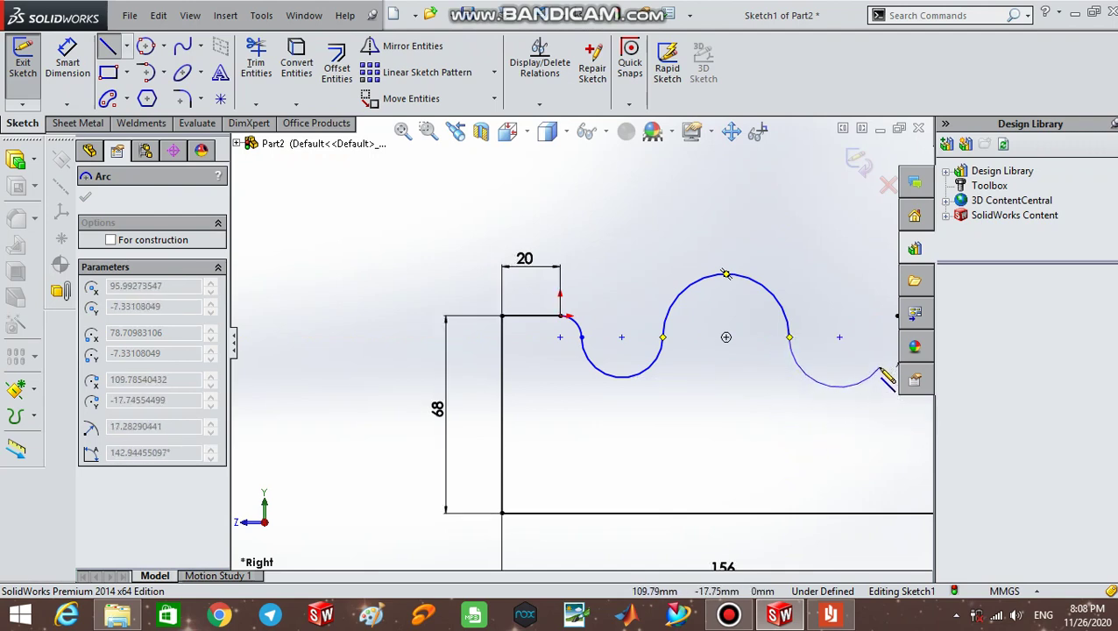
{"action": "key", "text": "z"}
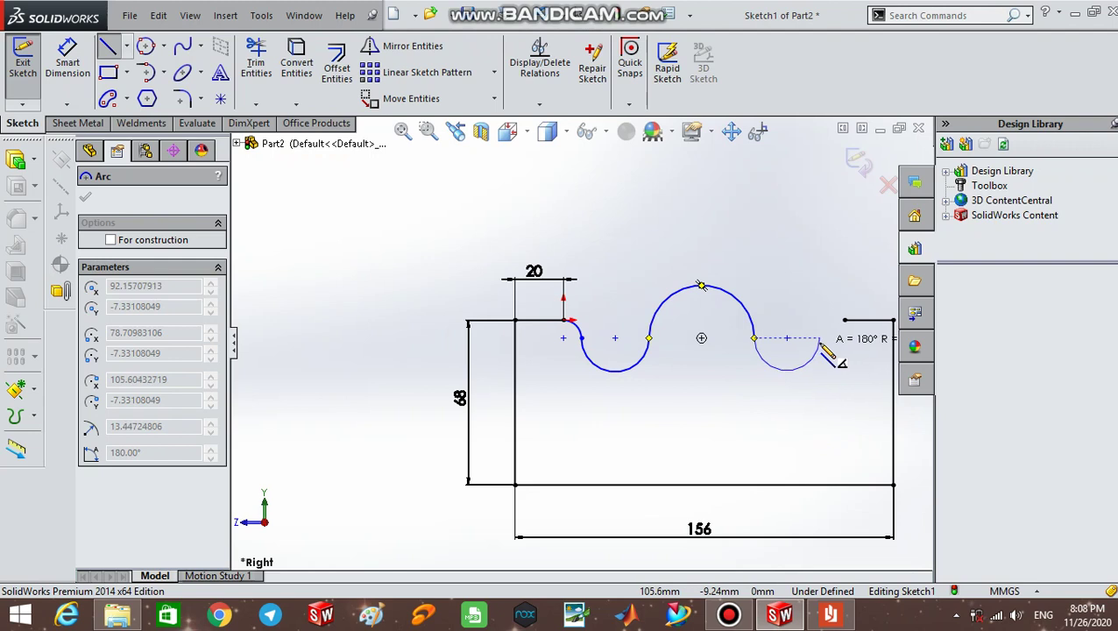
{"action": "key", "text": "z"}
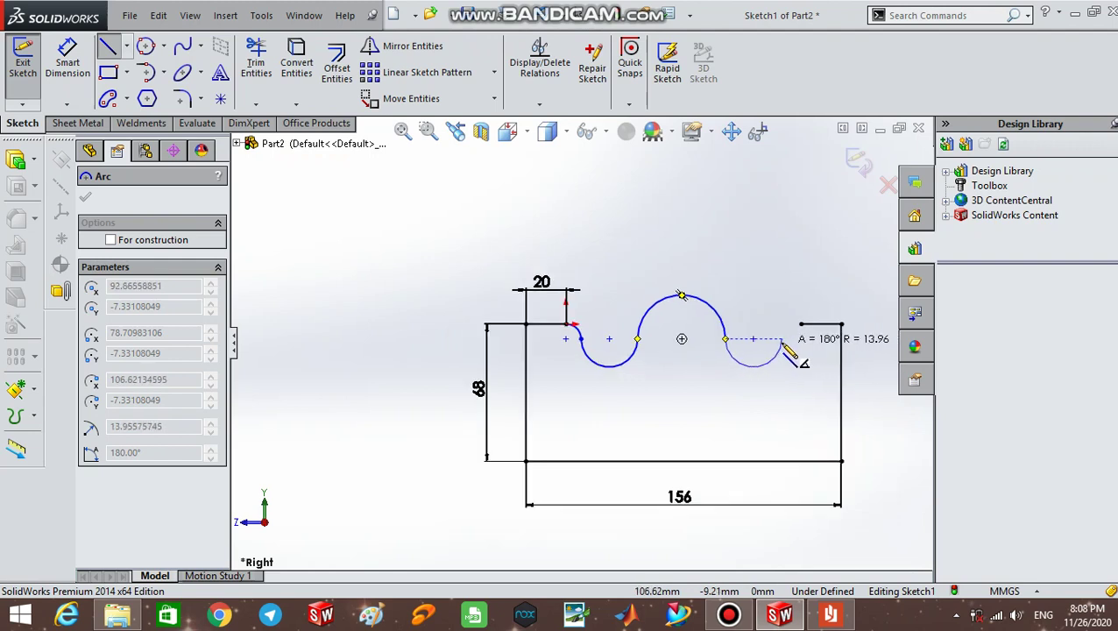
{"action": "left_click", "coordinate": [783, 344]}
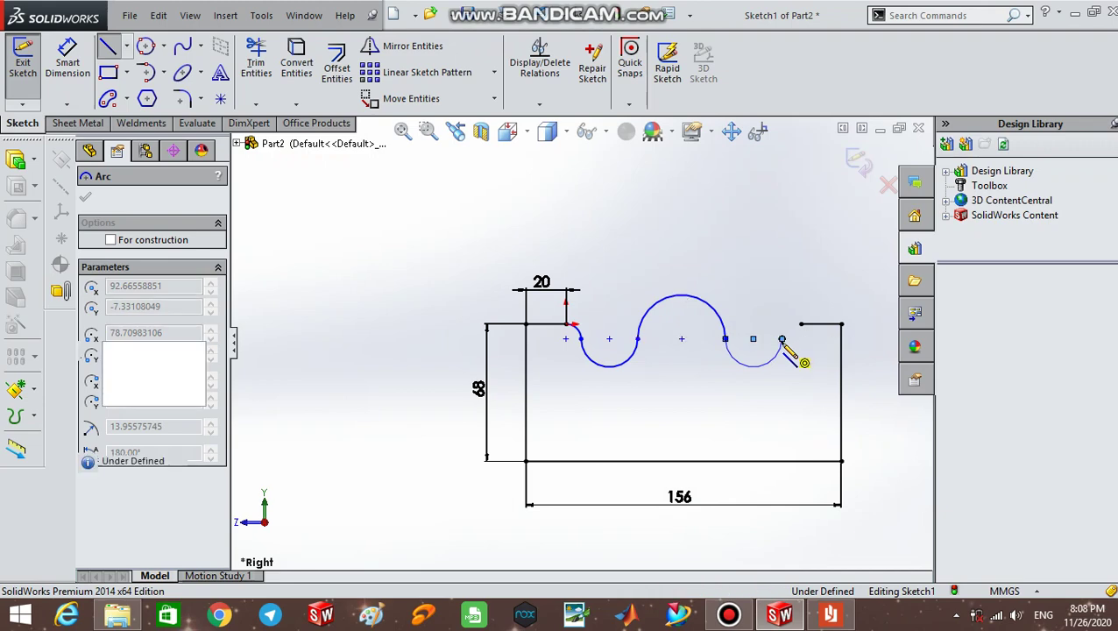